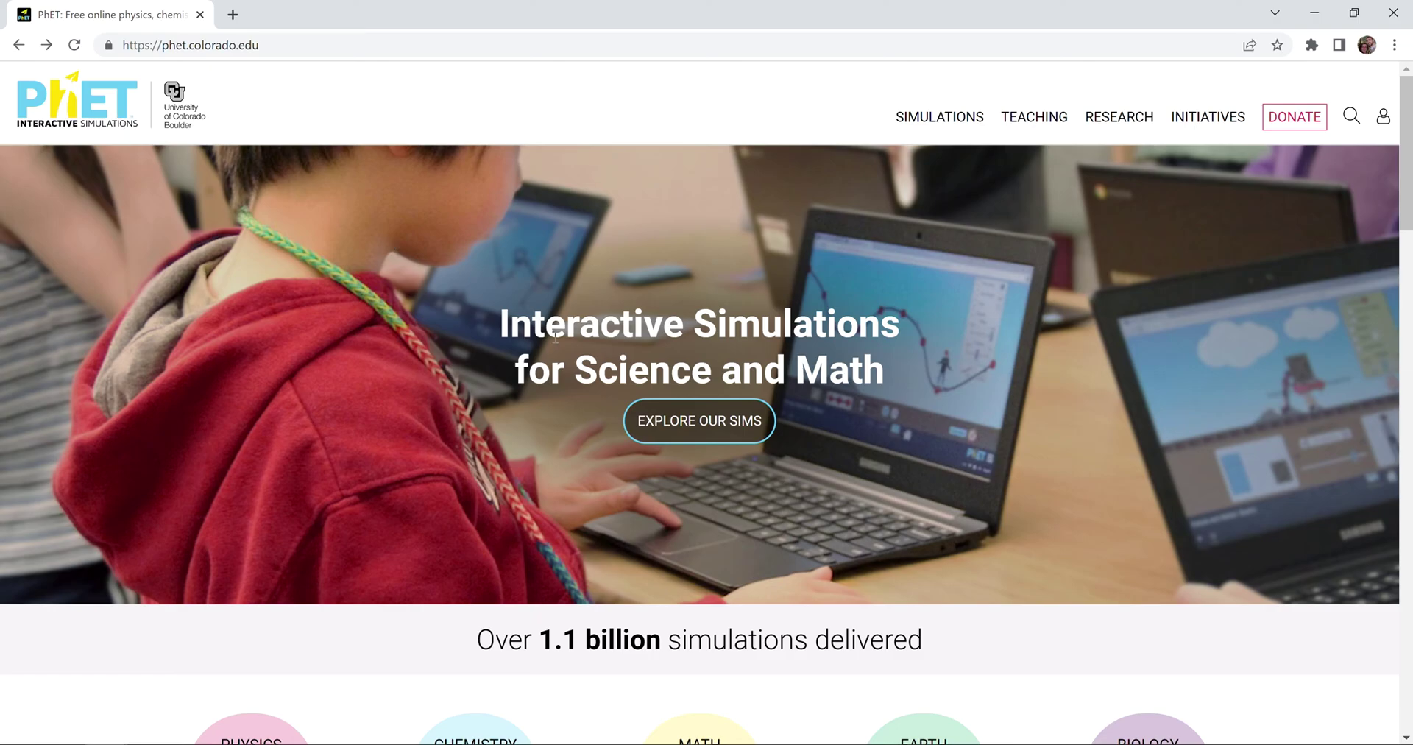
- Find Gases Intro among the Chemistry simulations and launch it
{"action": "scroll", "coordinate": [555, 336], "scroll_direction": "down", "scroll_amount": 8}
{"action": "left_click", "coordinate": [483, 303]}
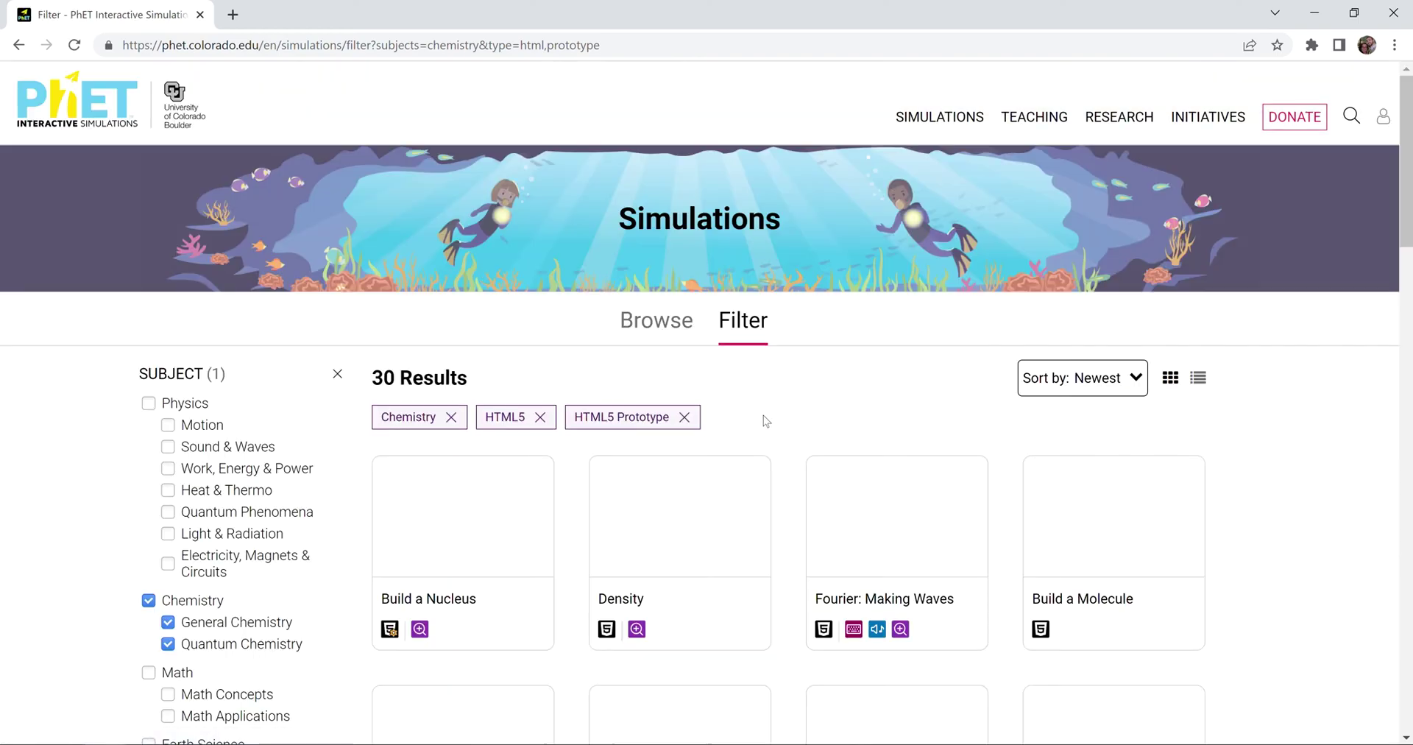
{"action": "scroll", "coordinate": [764, 420], "scroll_direction": "down", "scroll_amount": 4}
{"action": "left_click", "coordinate": [637, 487]}
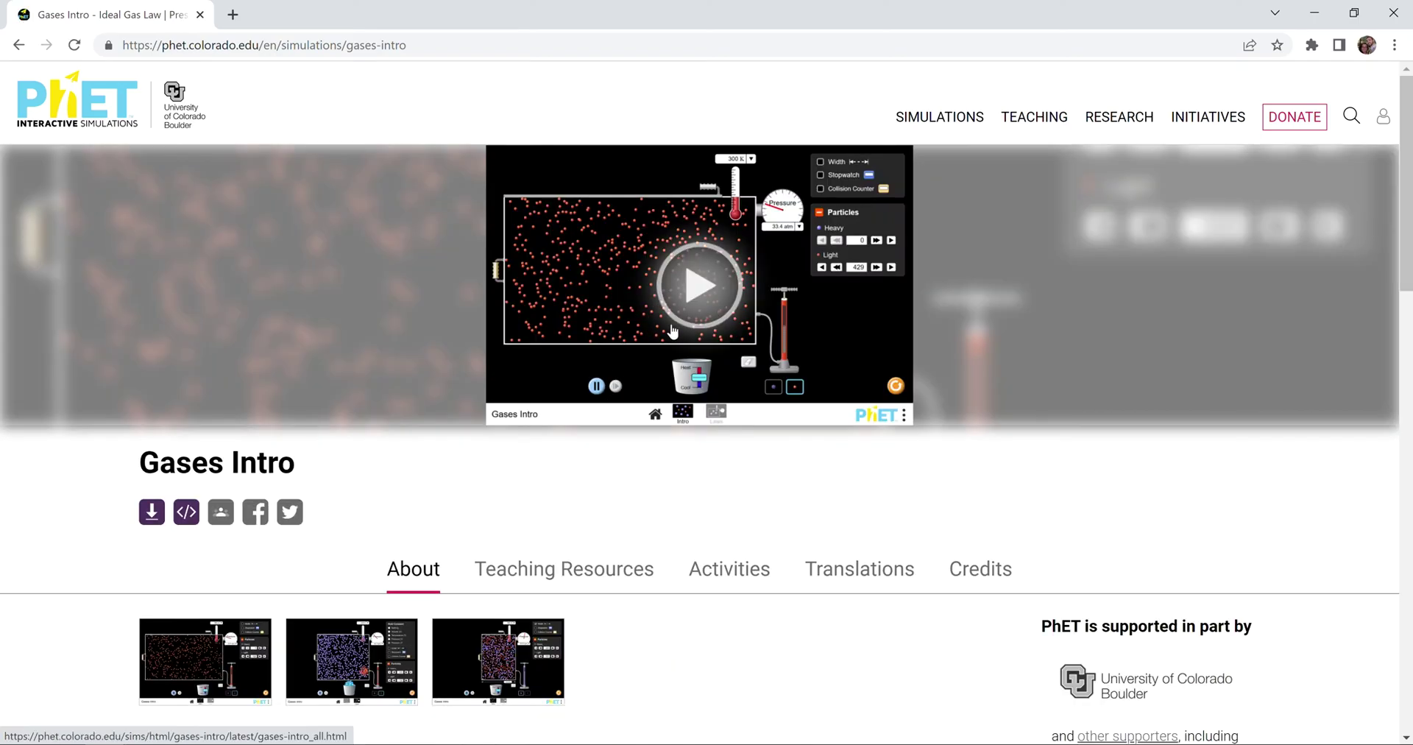
{"action": "left_click", "coordinate": [702, 292]}
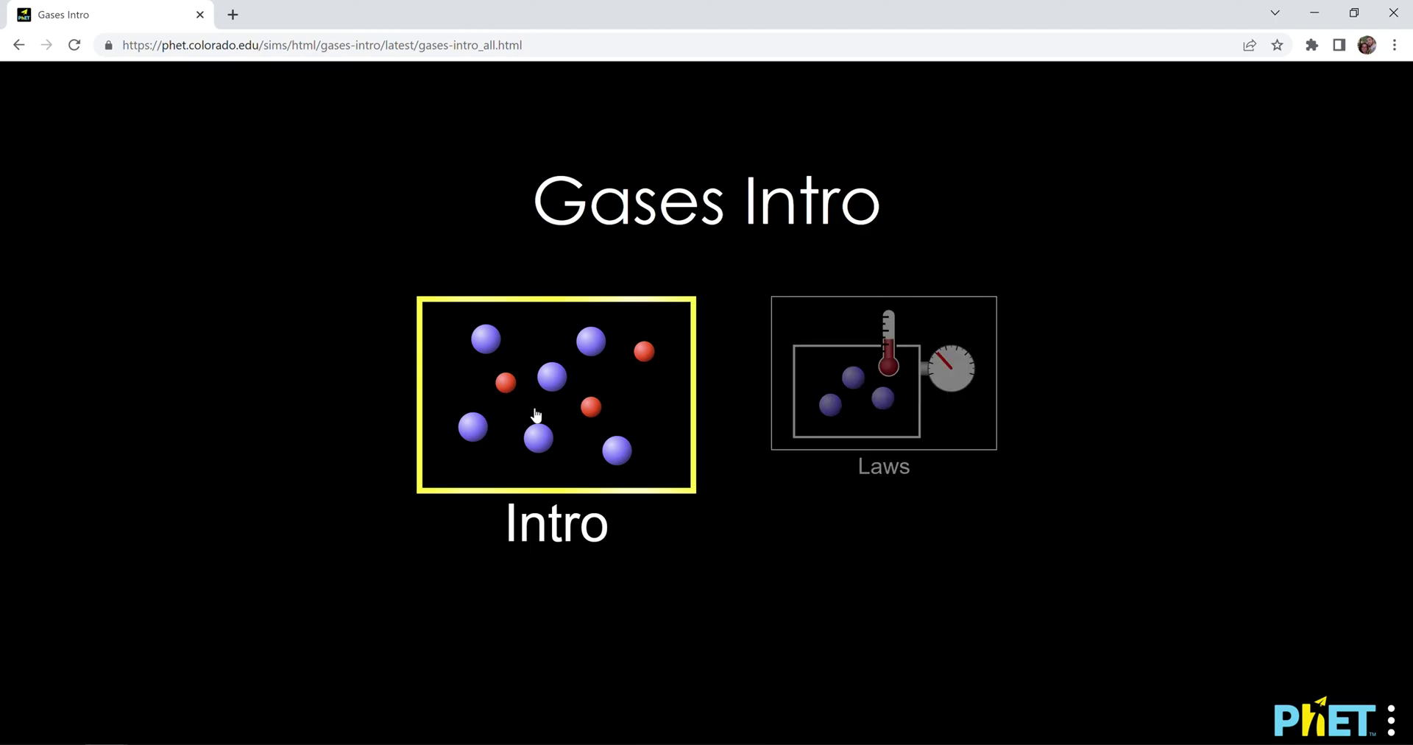
- Enter the Intro screen and pump light particles into the box, reaching 10.2 atm
{"action": "left_click", "coordinate": [535, 416]}
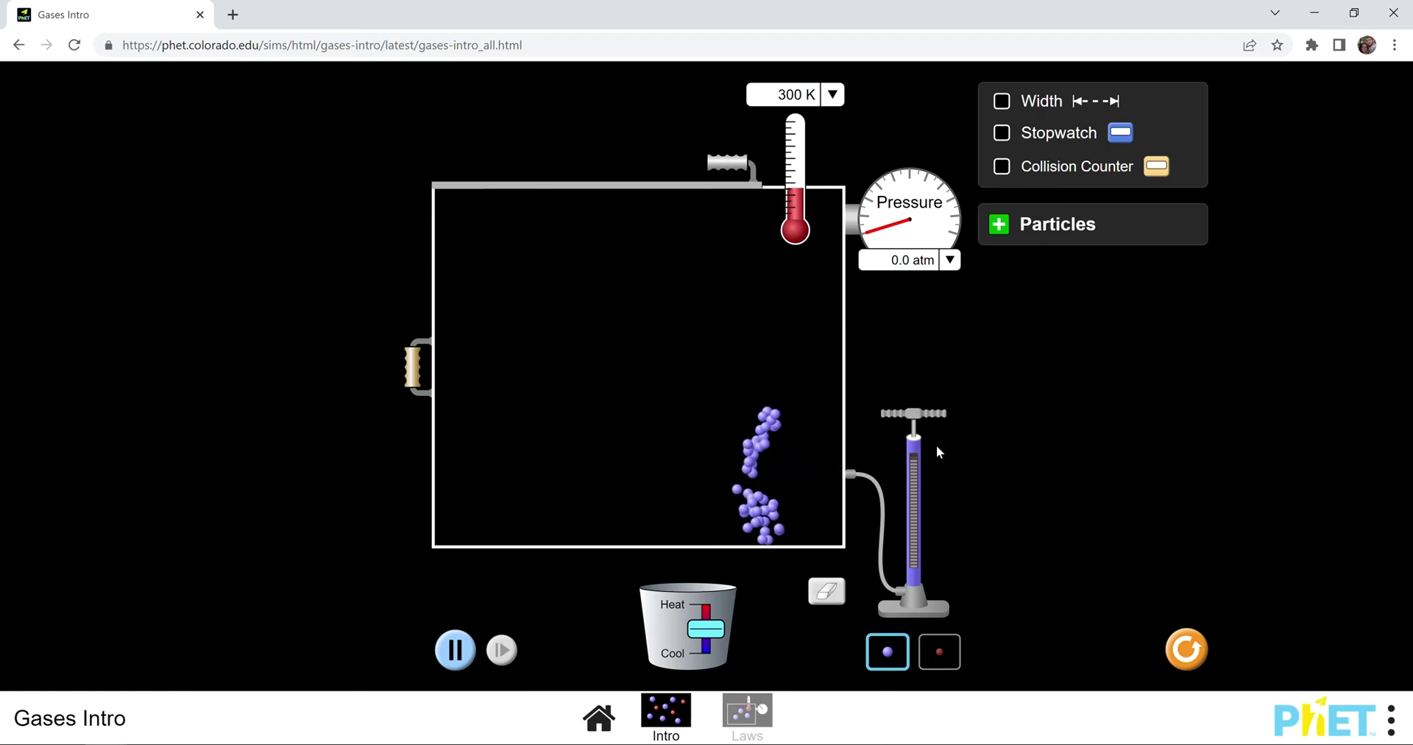
{"action": "left_click", "coordinate": [949, 653]}
{"action": "left_click_drag", "start_coordinate": [913, 413], "coordinate": [984, 453]}
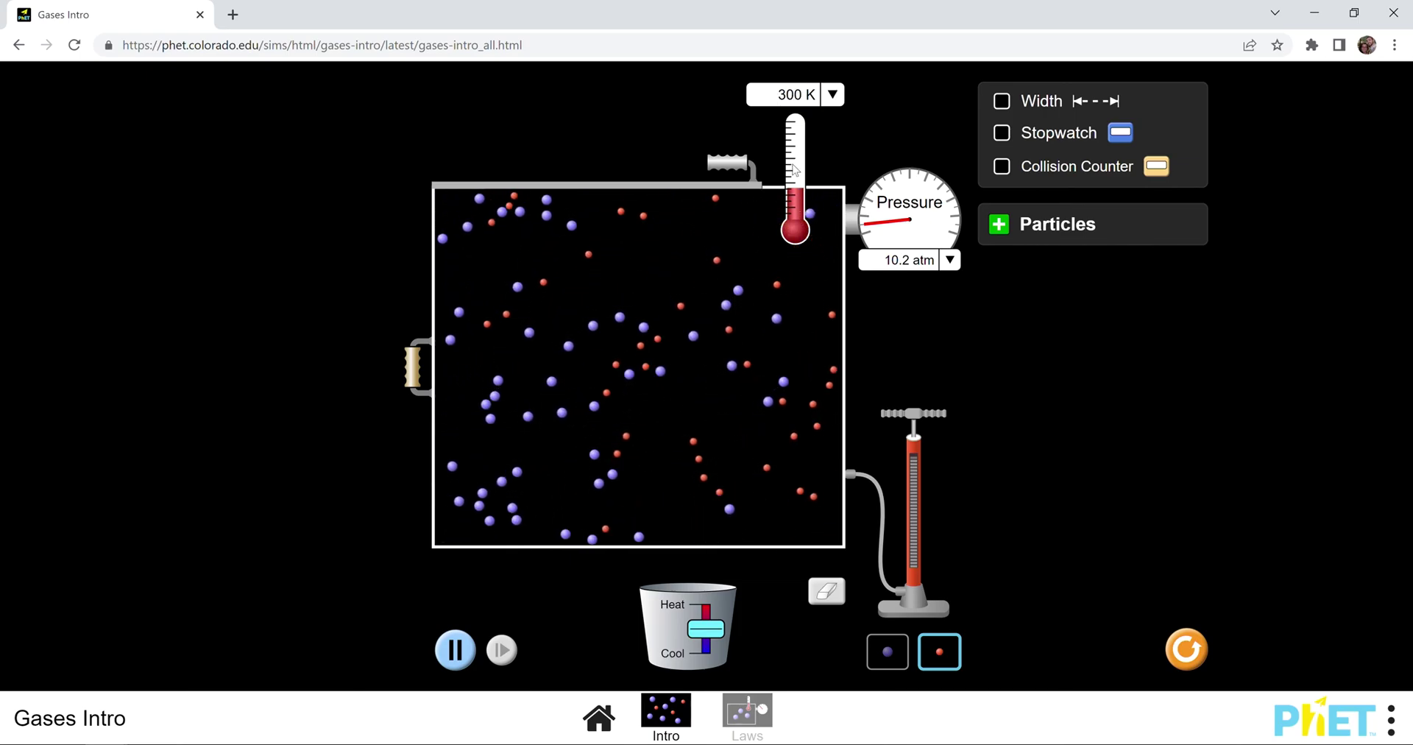
- Try °C, return the thermometer to K, and switch the pressure gauge to kPa (1029 kPa)
{"action": "left_click", "coordinate": [813, 102]}
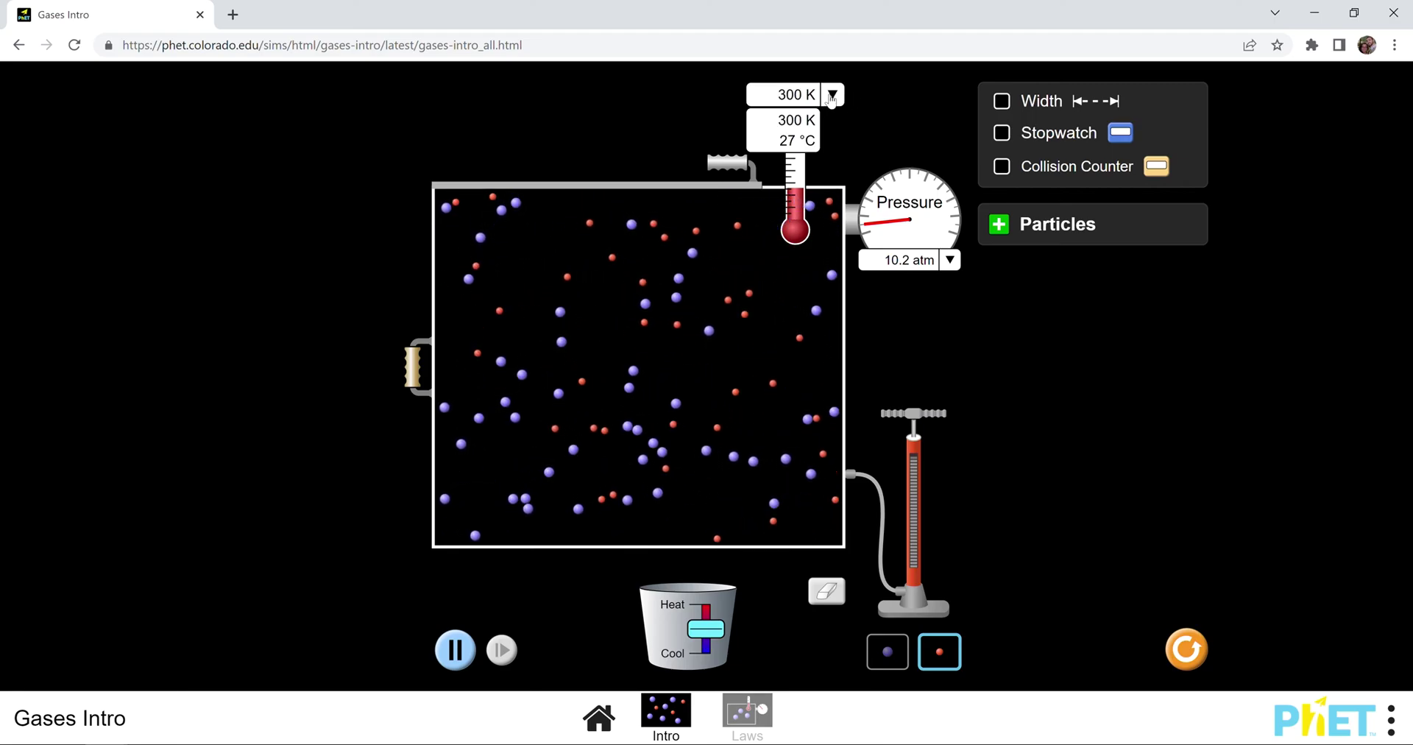
{"action": "left_click", "coordinate": [810, 142]}
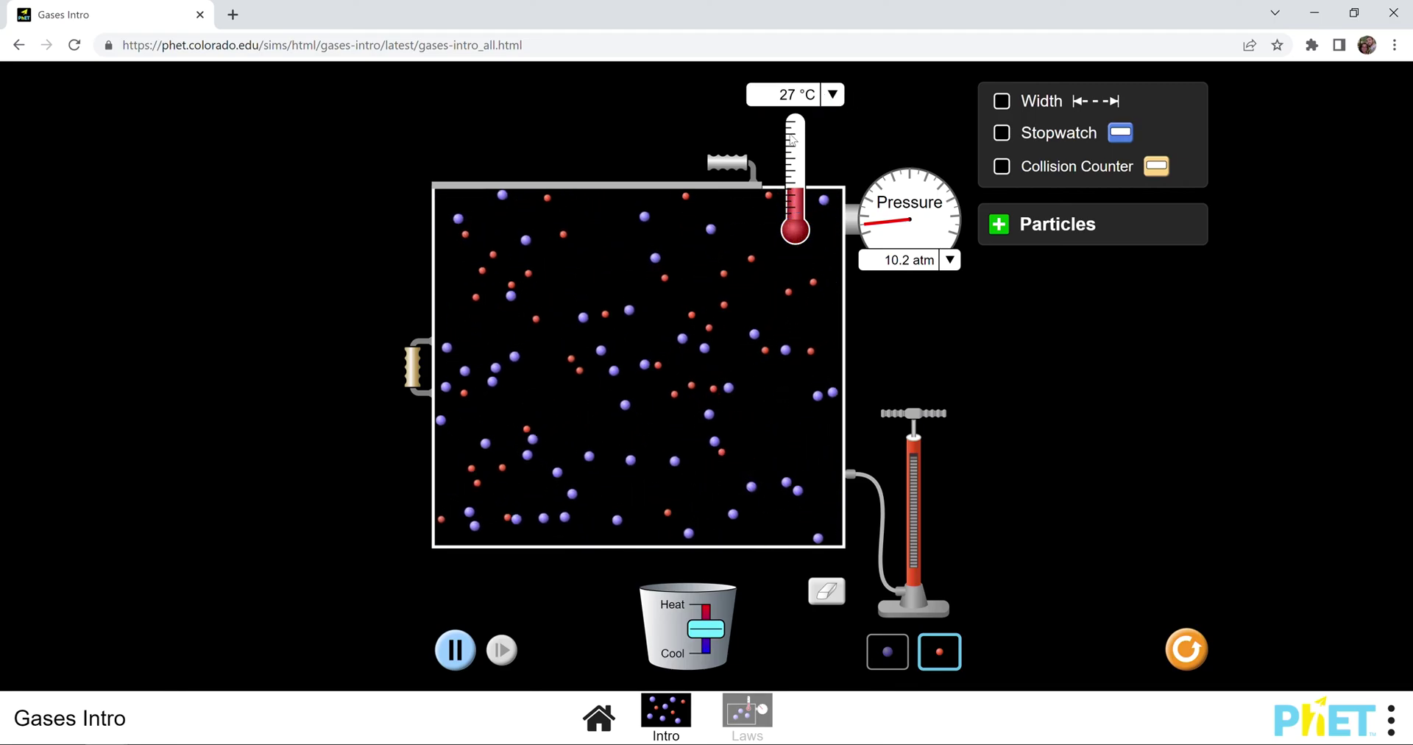
{"action": "left_click", "coordinate": [832, 94]}
{"action": "left_click", "coordinate": [793, 118]}
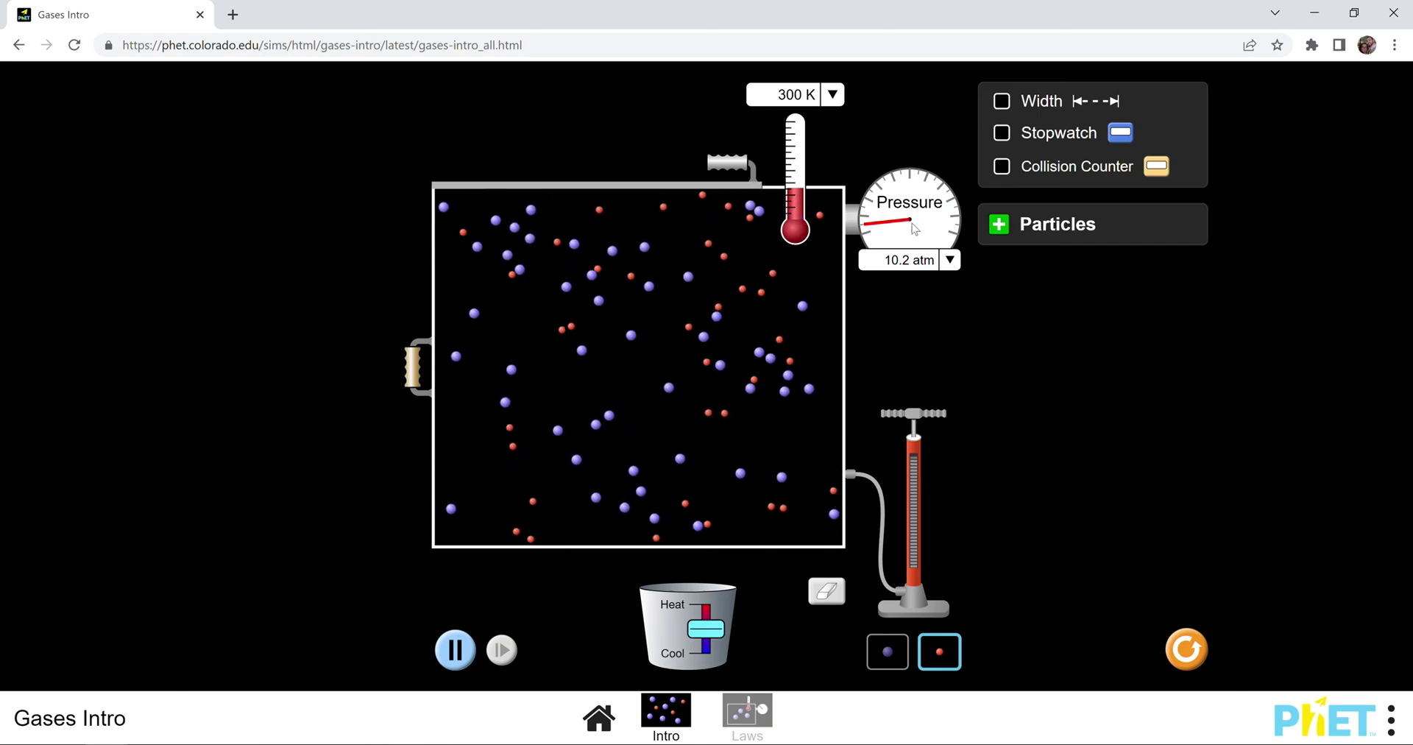
{"action": "left_click", "coordinate": [898, 262]}
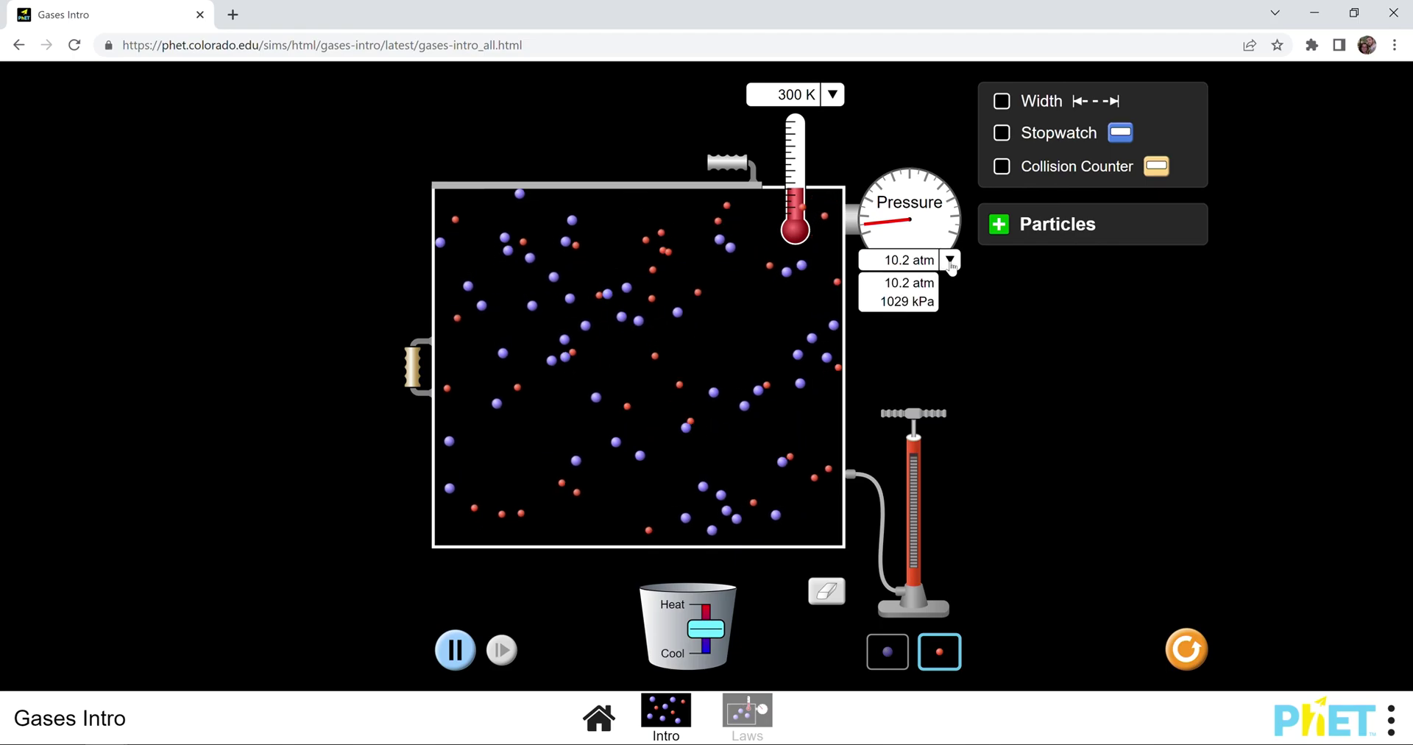
{"action": "left_click", "coordinate": [909, 301]}
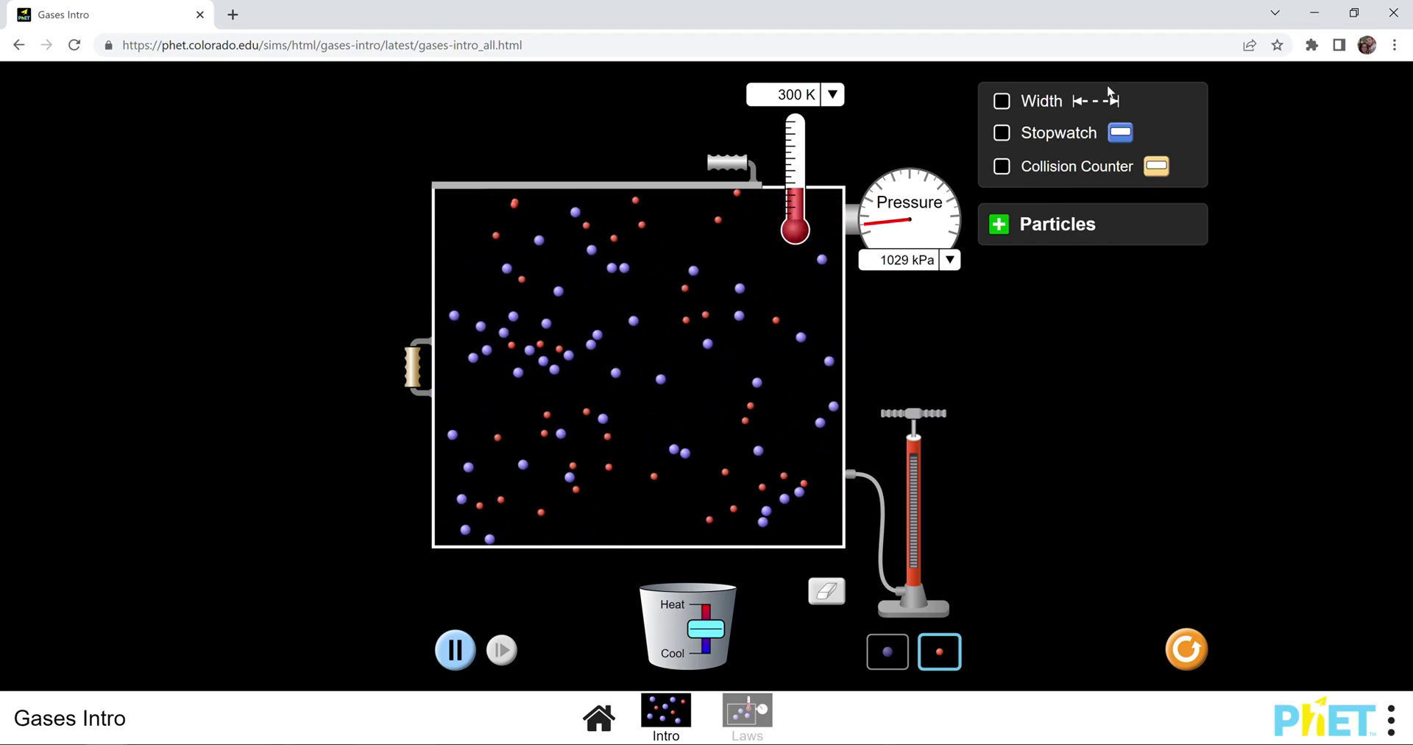
- Show the box width and narrow it from 10.0 nm to 5.0 nm
{"action": "left_click", "coordinate": [1002, 103]}
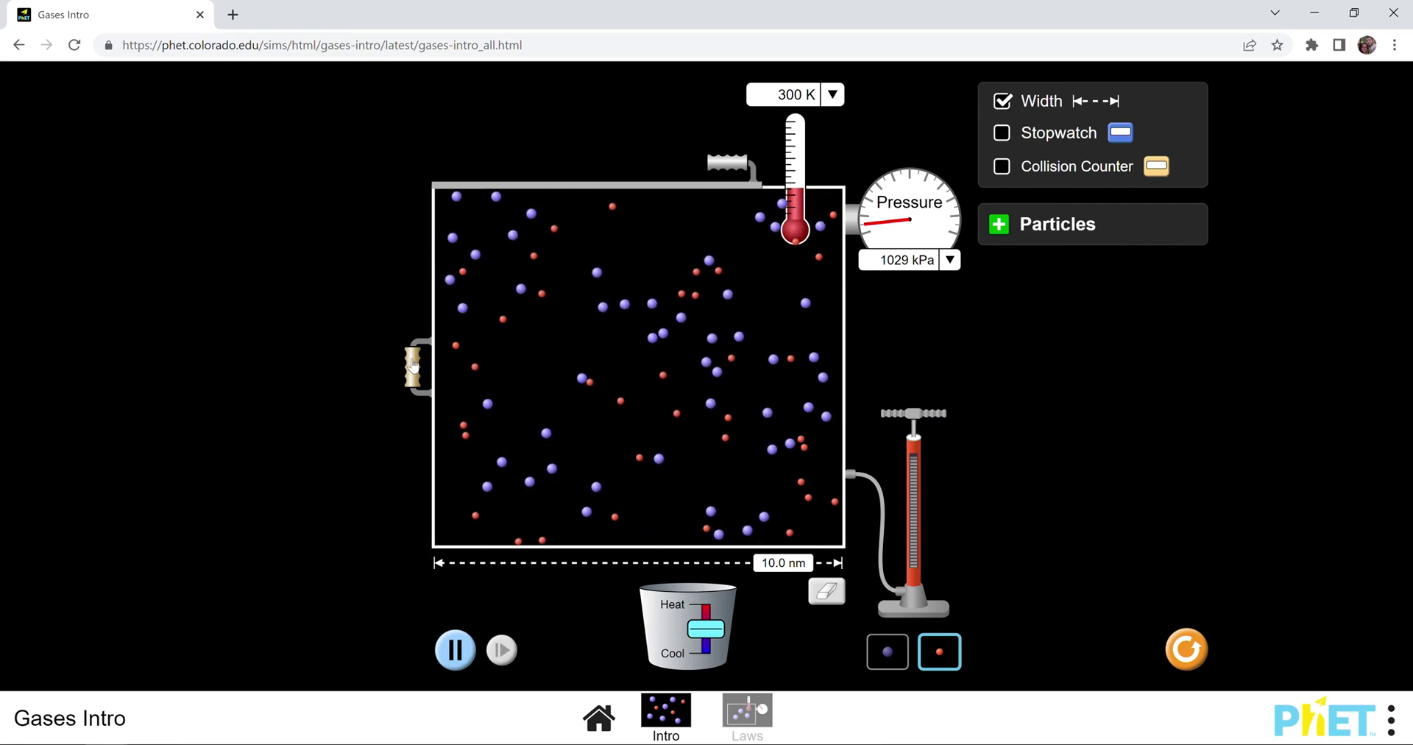
{"action": "left_click_drag", "start_coordinate": [413, 368], "coordinate": [619, 366]}
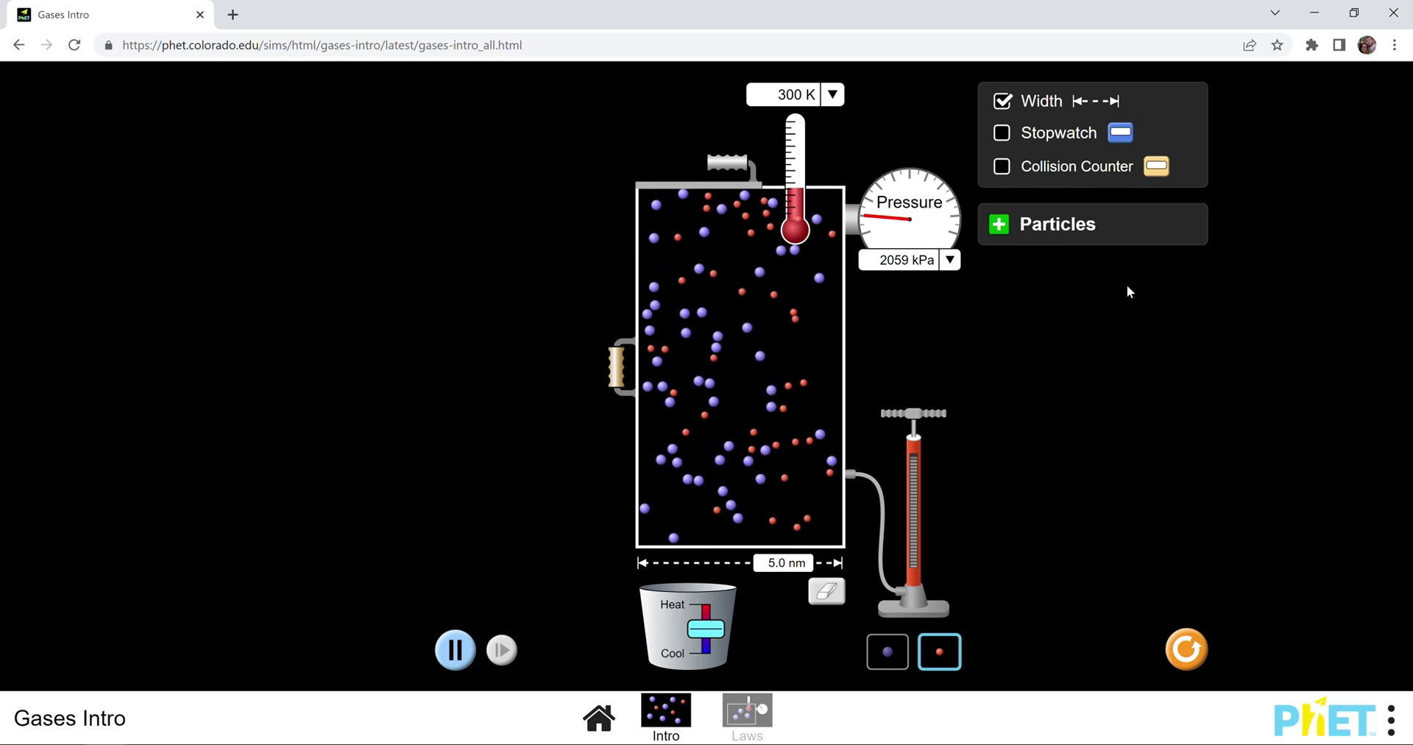
- Expand the Particles panel and add heavy particles, bringing them to 50
{"action": "left_click", "coordinate": [998, 226]}
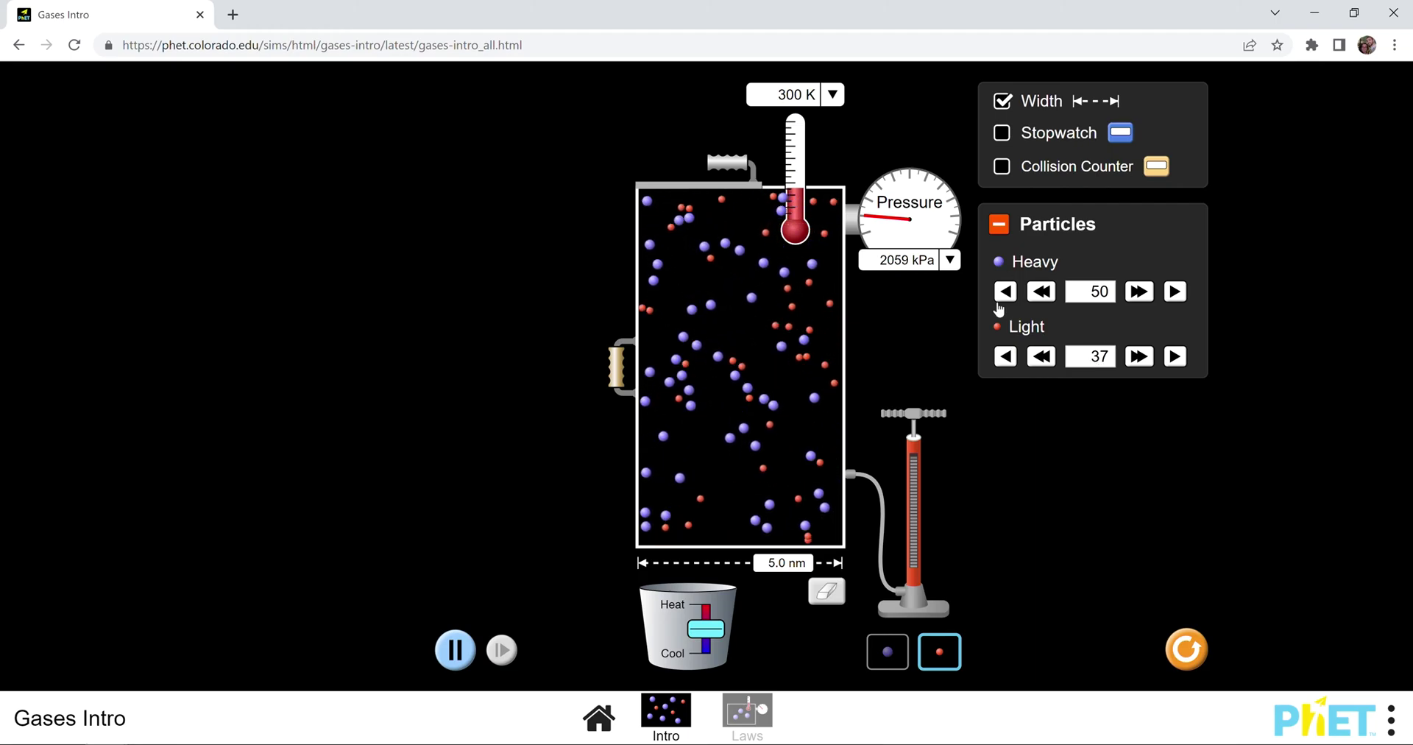
{"action": "left_click", "coordinate": [1138, 291]}
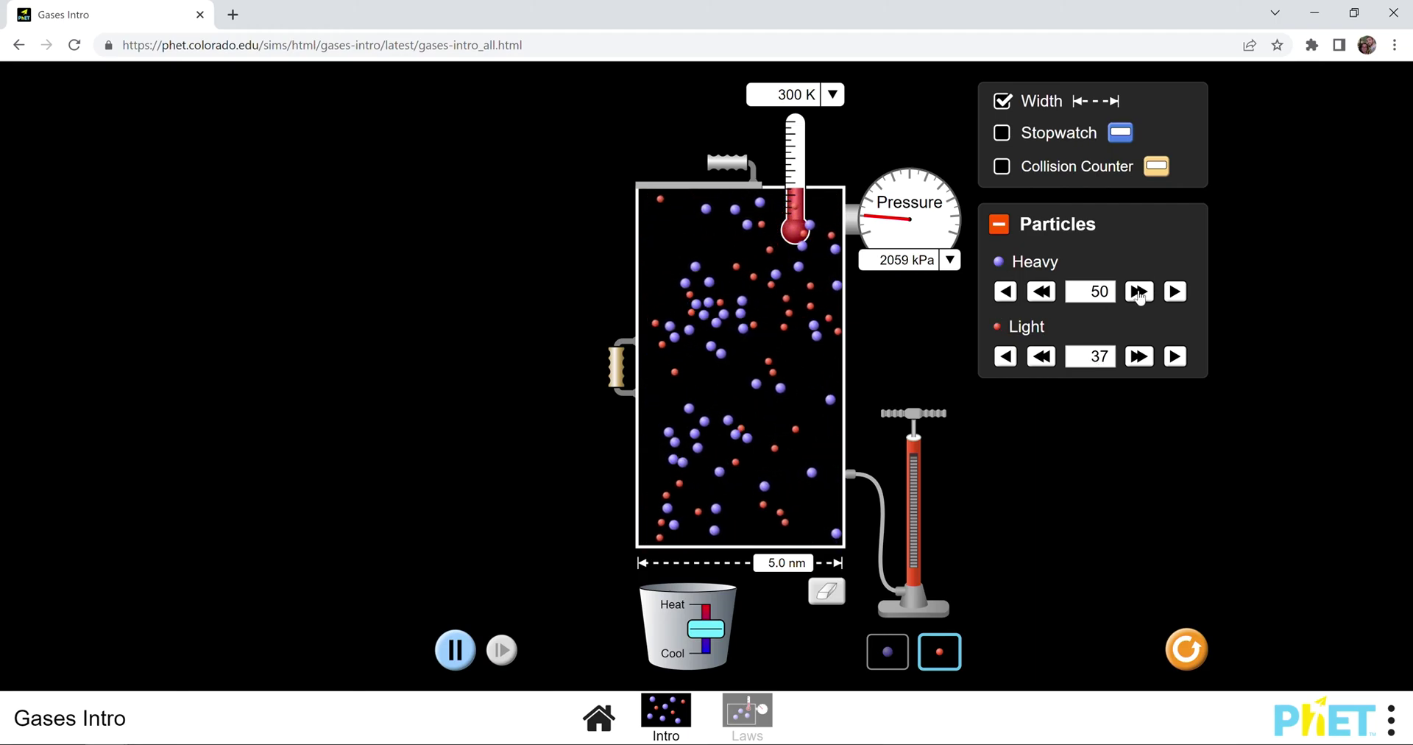
{"action": "left_click", "coordinate": [1137, 292]}
{"action": "left_click", "coordinate": [1138, 292]}
{"action": "left_click", "coordinate": [1137, 291]}
{"action": "left_click", "coordinate": [1138, 291]}
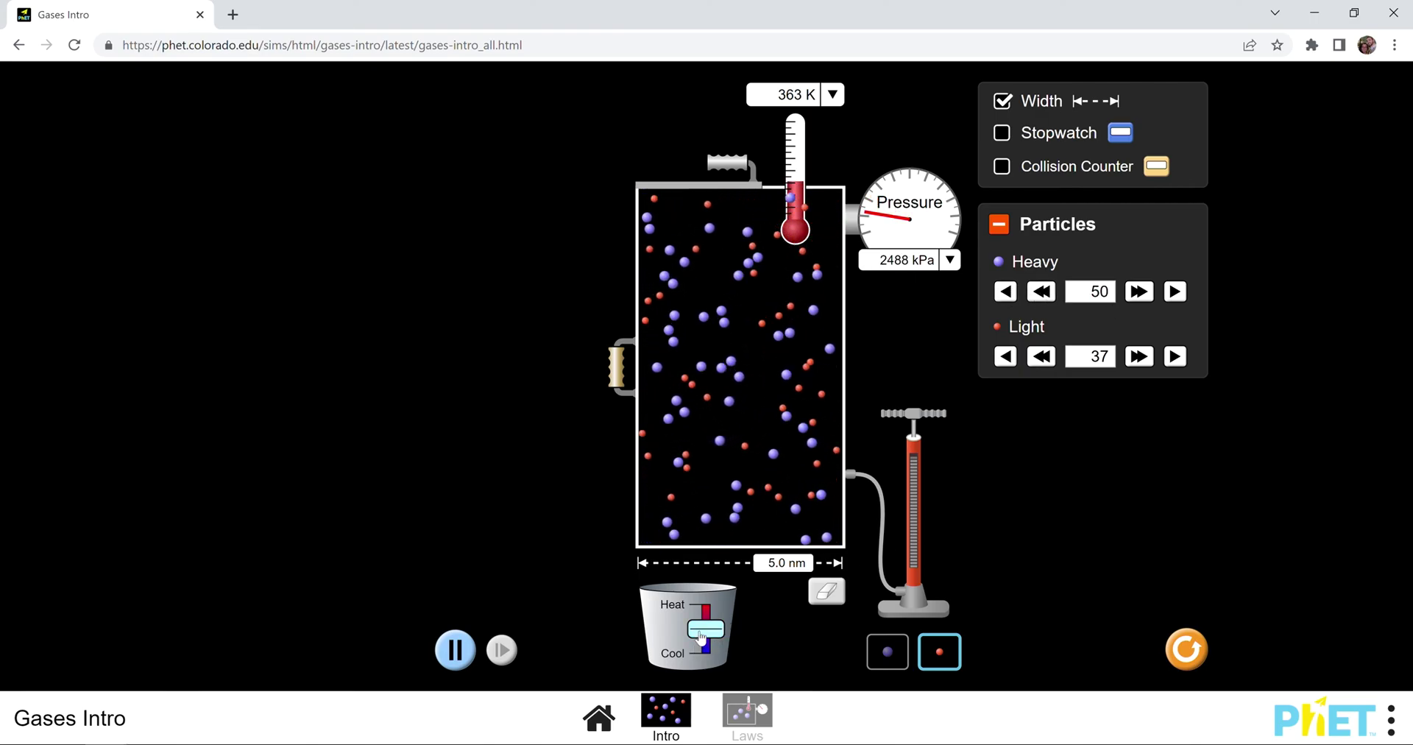
- Heat the gas briefly, then cool it down to 177 K and 1213 kPa
{"action": "left_click_drag", "start_coordinate": [705, 636], "coordinate": [705, 600]}
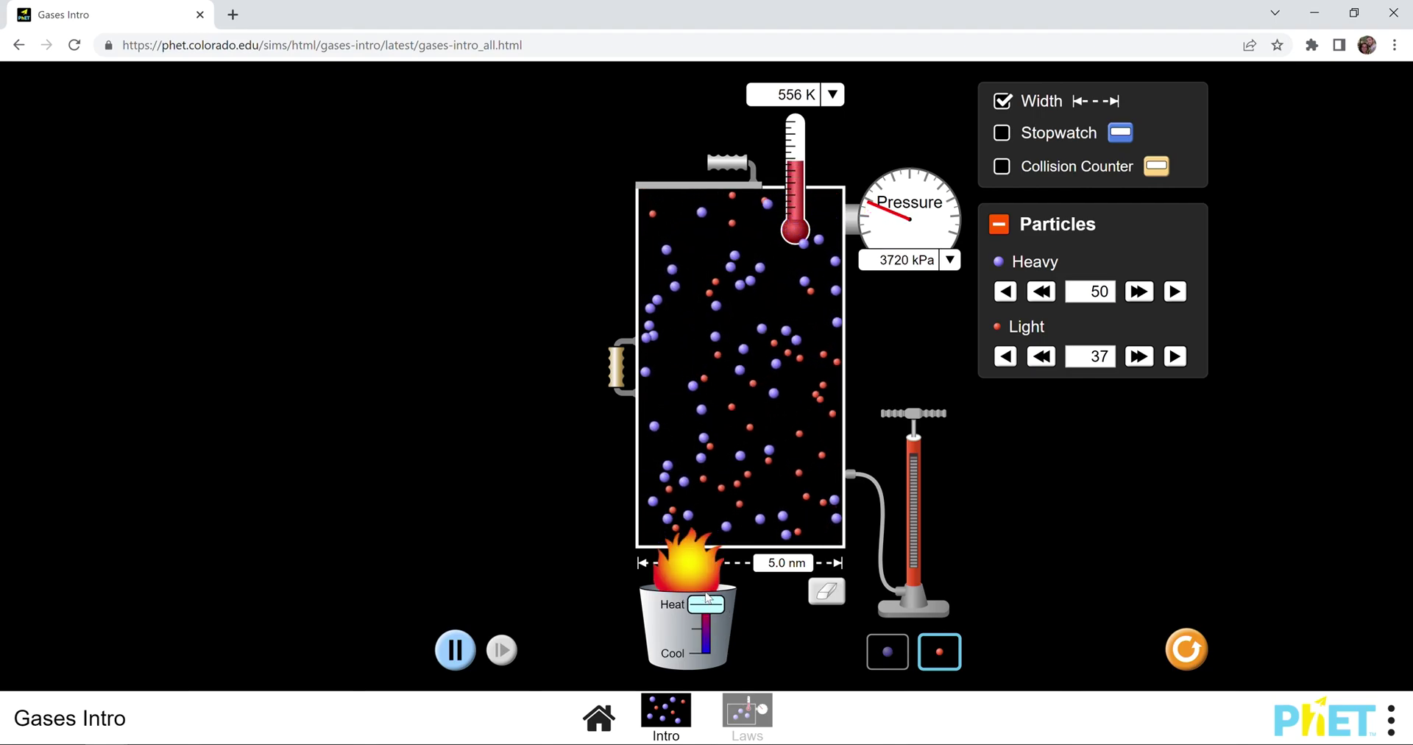
{"action": "left_click_drag", "start_coordinate": [707, 598], "coordinate": [710, 600]}
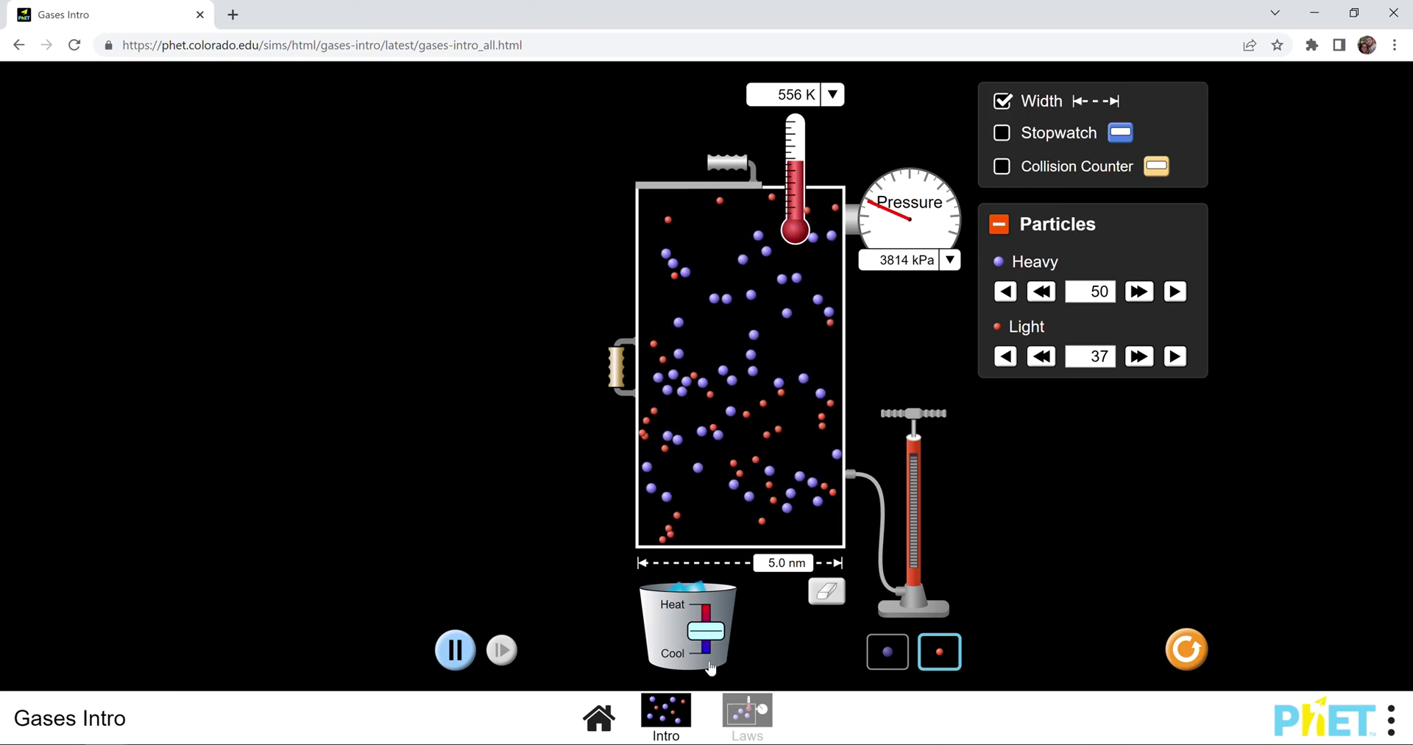
{"action": "left_click_drag", "start_coordinate": [710, 667], "coordinate": [711, 688]}
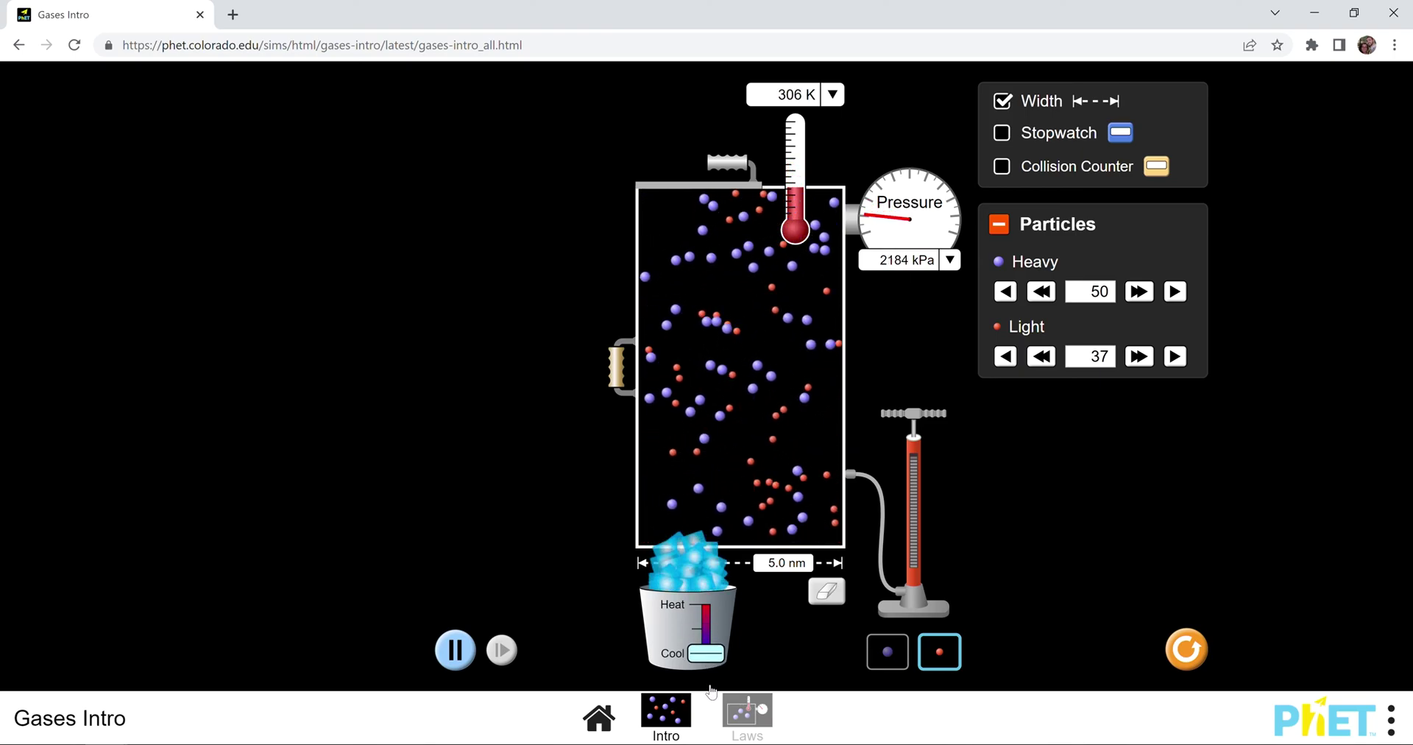
{"action": "left_click_drag", "start_coordinate": [711, 690], "coordinate": [755, 716]}
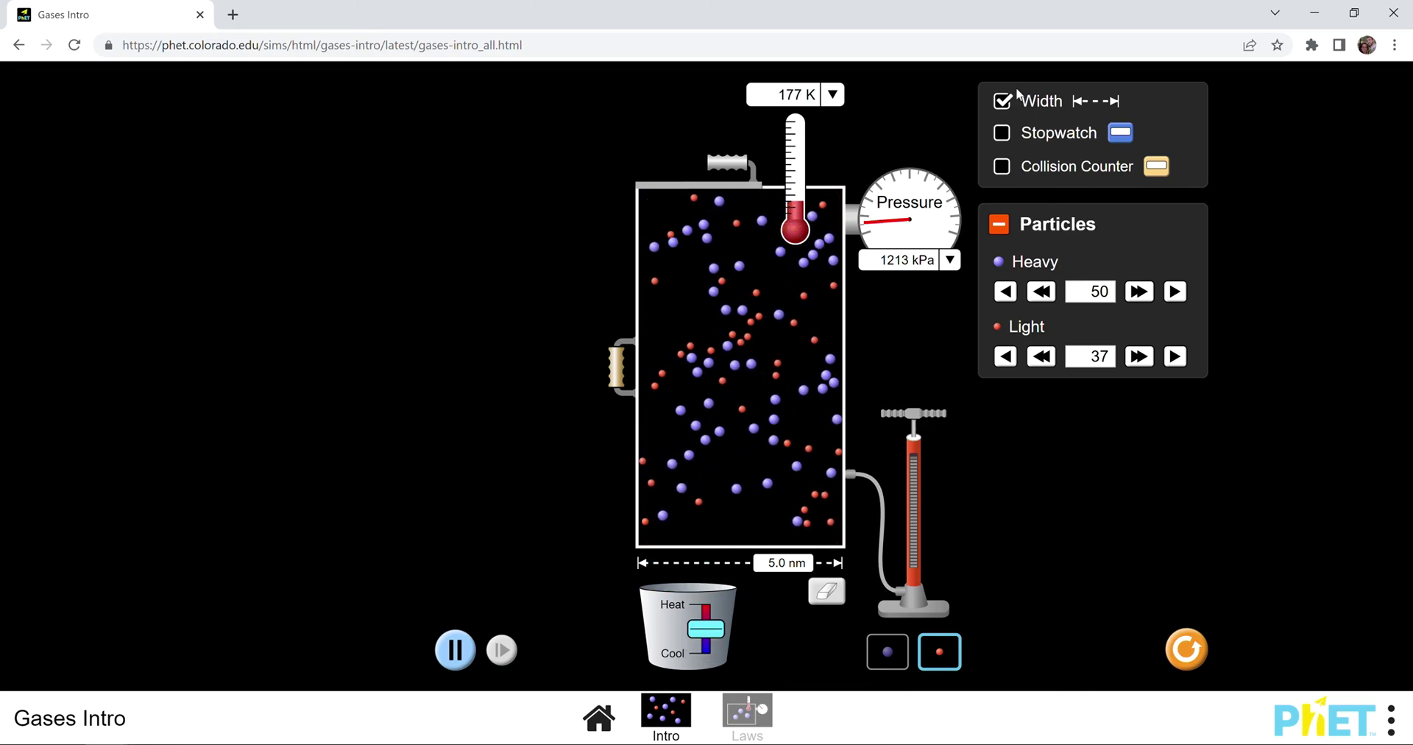
- Show the stopwatch and wall collision counter, reset the count, and go to the Laws screen
{"action": "left_click", "coordinate": [1002, 135]}
{"action": "left_click", "coordinate": [1003, 169]}
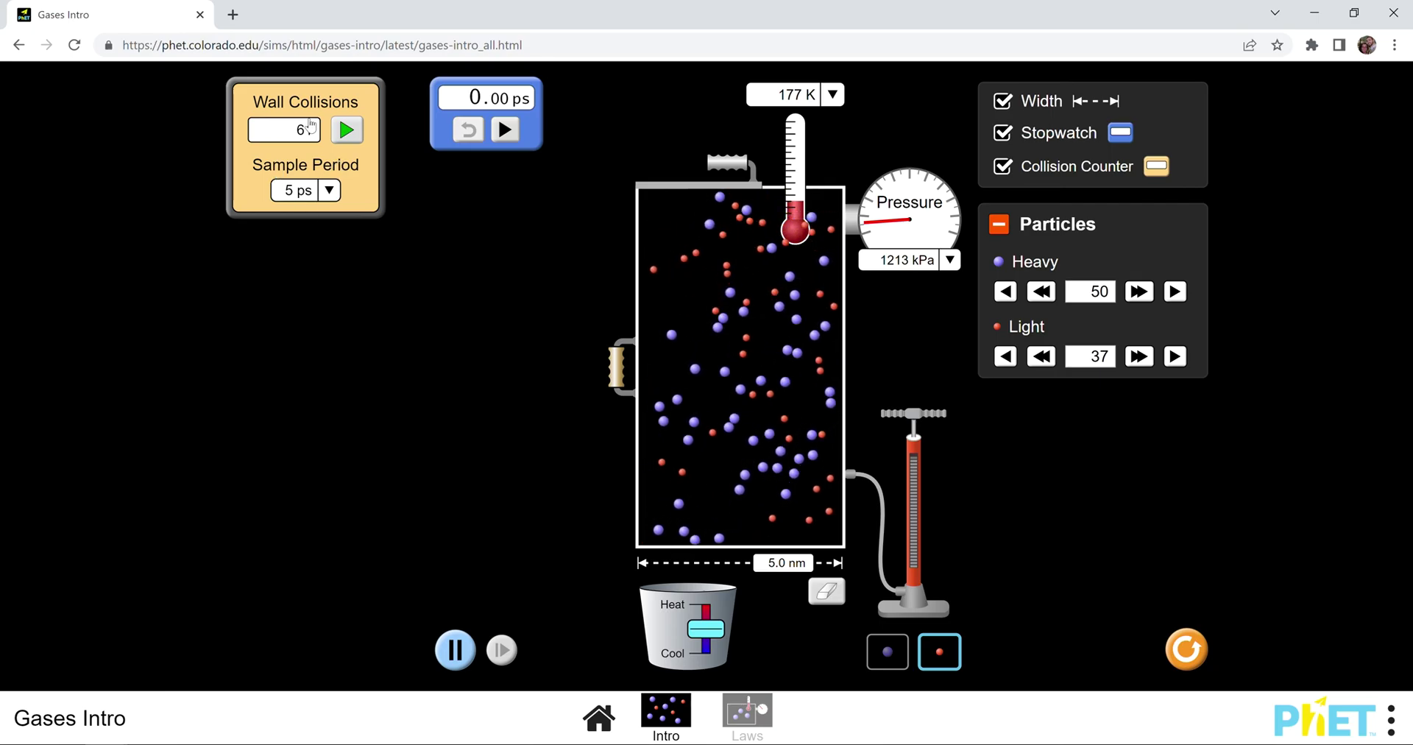
{"action": "left_click", "coordinate": [348, 133]}
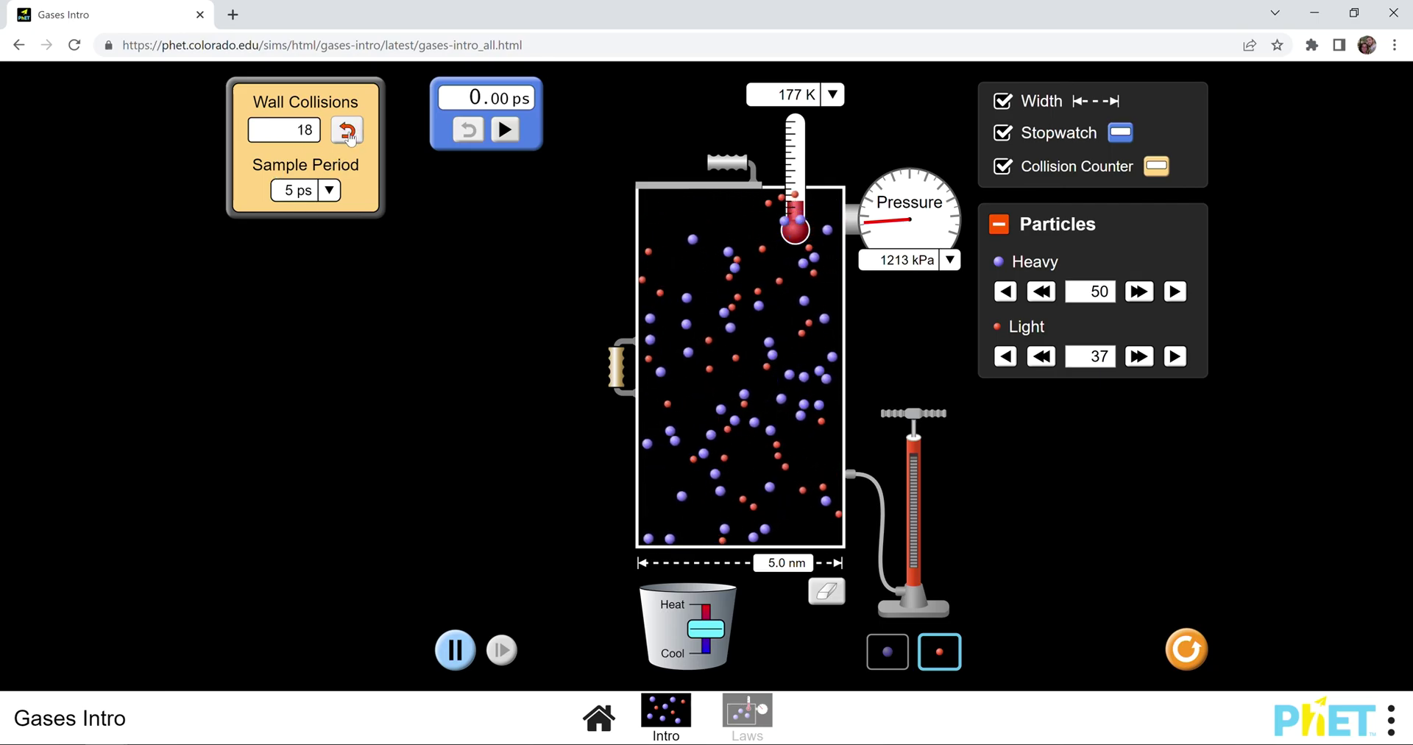
{"action": "left_click", "coordinate": [347, 132]}
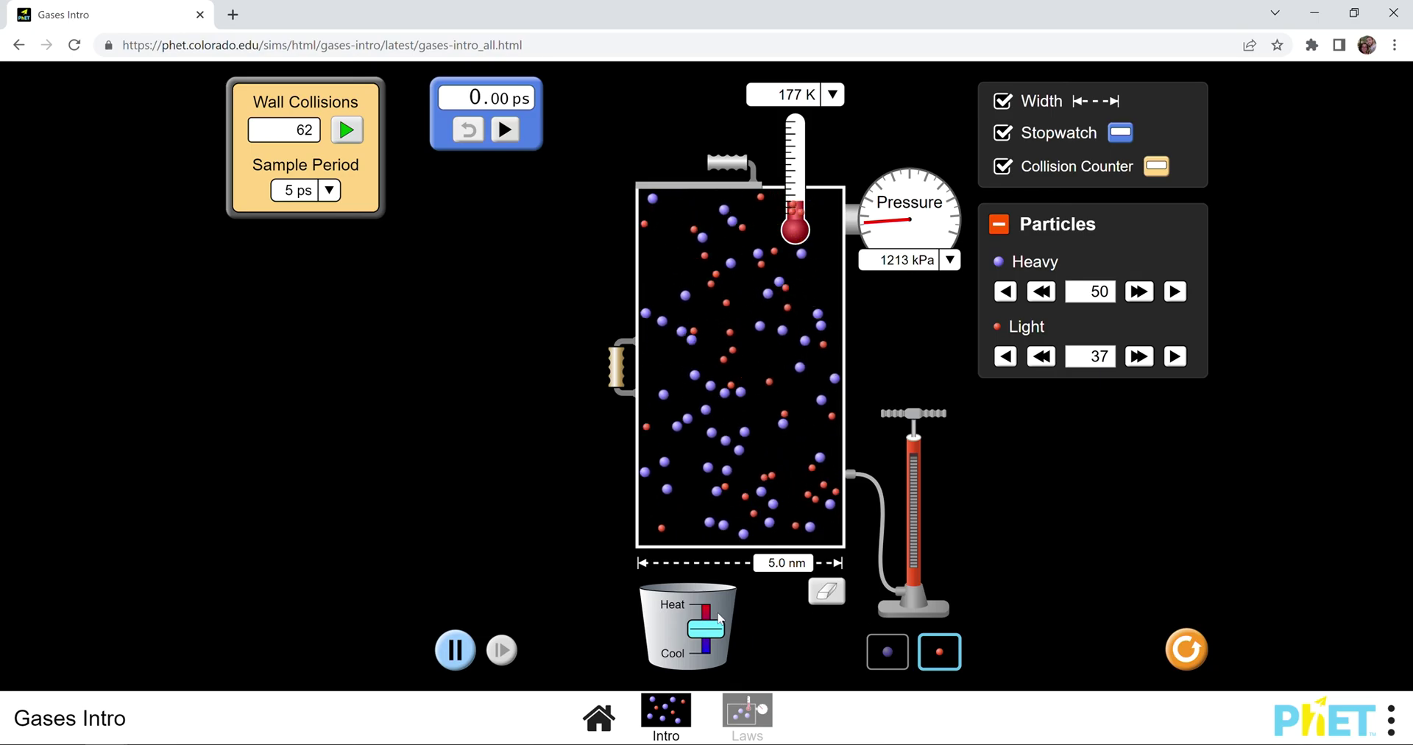
{"action": "left_click", "coordinate": [748, 712]}
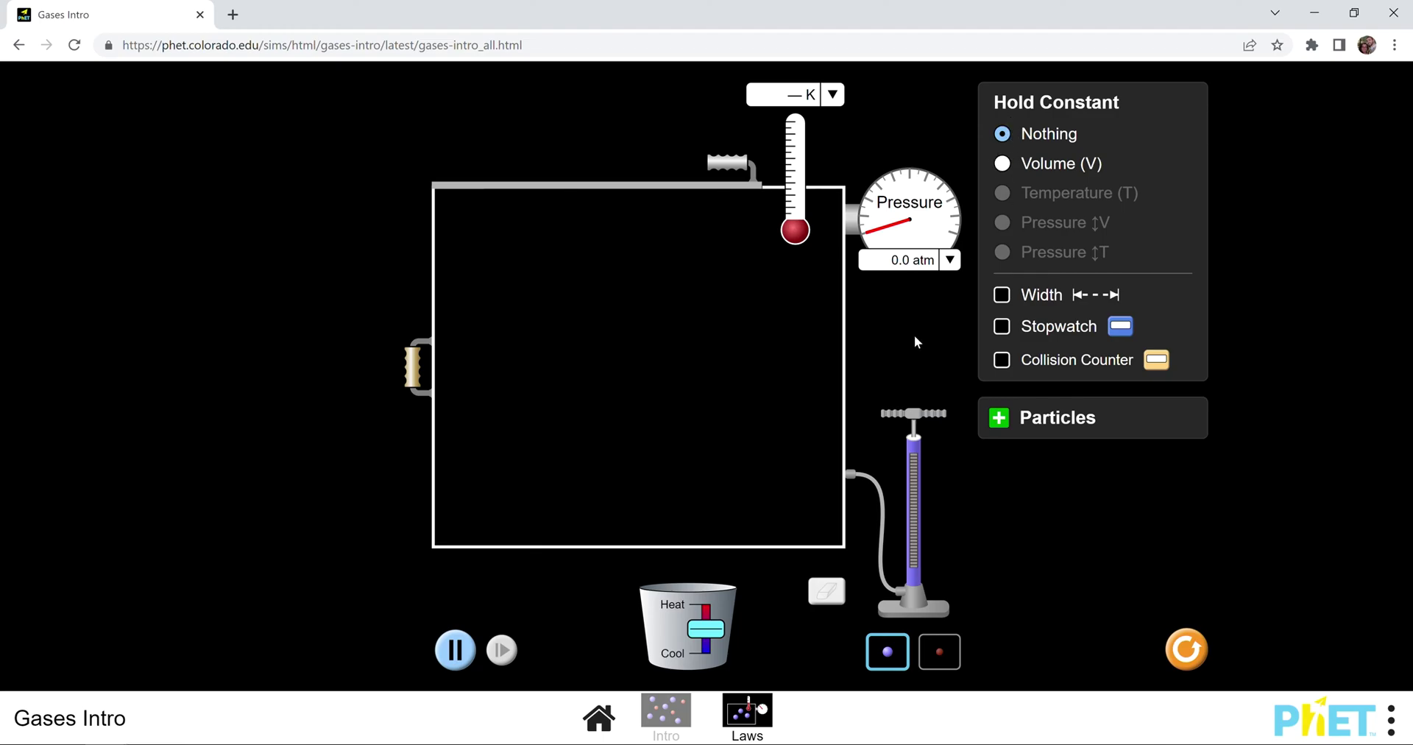
- Pump heavy, then light particles into the Laws container, reaching 19.4 atm at 300 K
{"action": "left_click_drag", "start_coordinate": [916, 332], "coordinate": [936, 337]}
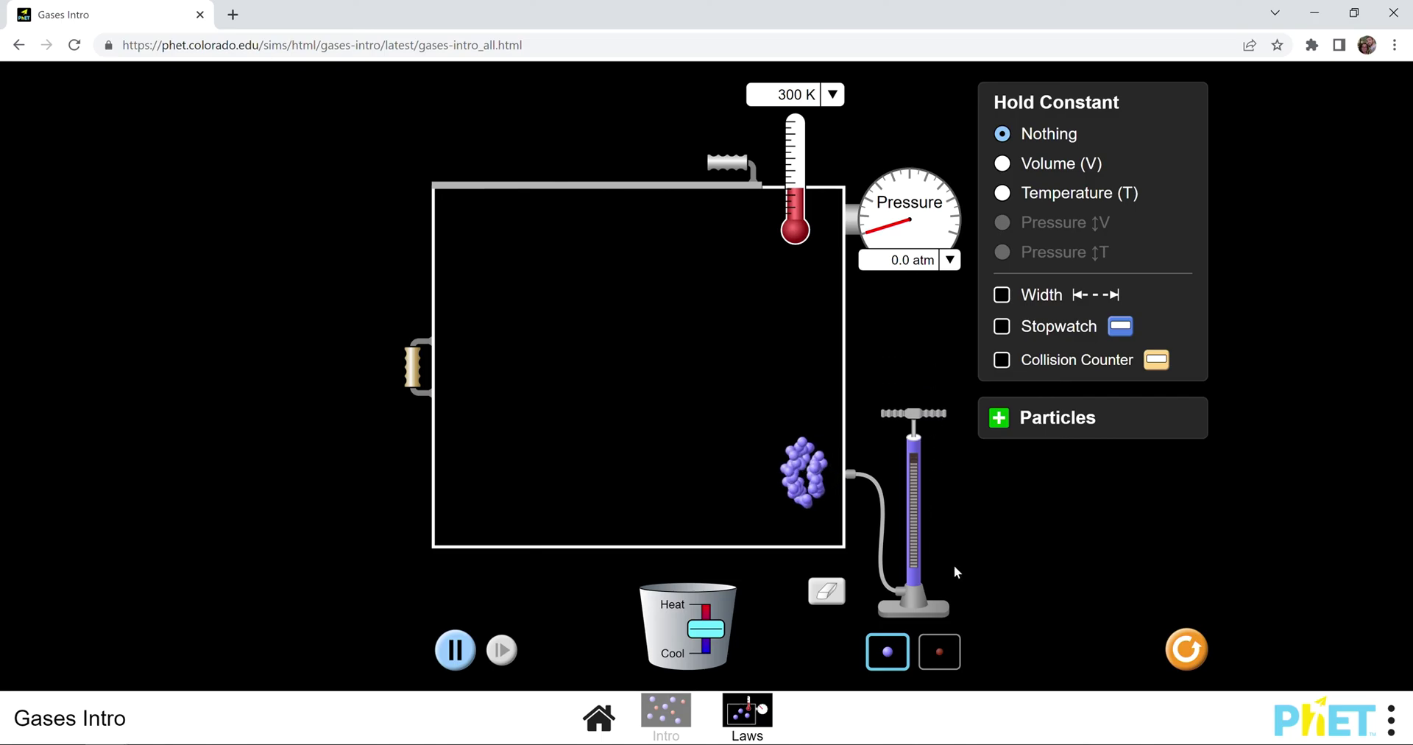
{"action": "left_click", "coordinate": [938, 651]}
{"action": "mouse_move", "coordinate": [914, 412]}
{"action": "left_mouse_down"}
{"action": "mouse_move", "coordinate": [924, 390]}
{"action": "mouse_move", "coordinate": [915, 425]}
{"action": "left_mouse_up"}
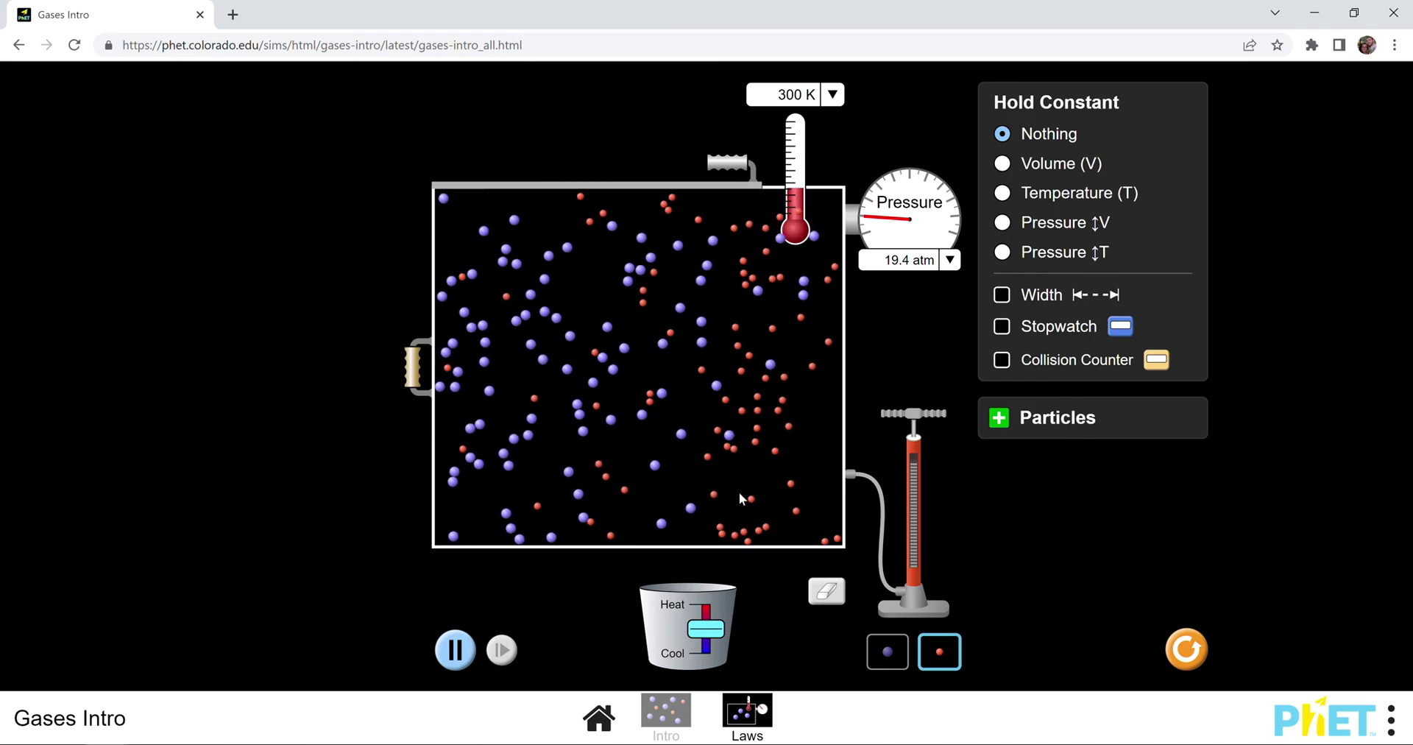
- Cool the gas, nudge the left wall, and pump in more particles to reach 25.5 atm
{"action": "left_click_drag", "start_coordinate": [706, 629], "coordinate": [708, 676]}
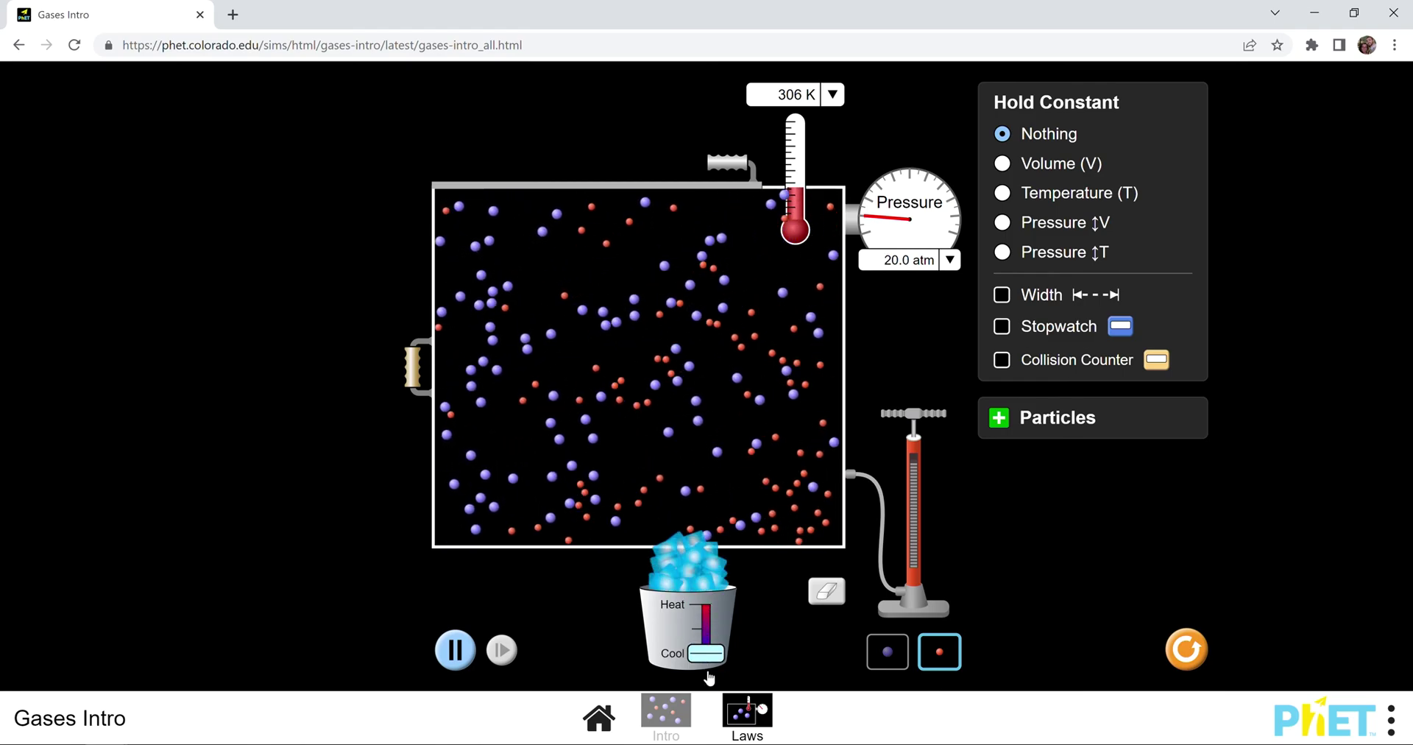
{"action": "mouse_move", "coordinate": [411, 379]}
{"action": "left_mouse_down"}
{"action": "mouse_move", "coordinate": [567, 379]}
{"action": "mouse_move", "coordinate": [421, 377]}
{"action": "left_mouse_up"}
{"action": "mouse_move", "coordinate": [917, 417]}
{"action": "left_mouse_down"}
{"action": "mouse_move", "coordinate": [918, 361]}
{"action": "mouse_move", "coordinate": [916, 414]}
{"action": "left_mouse_up"}
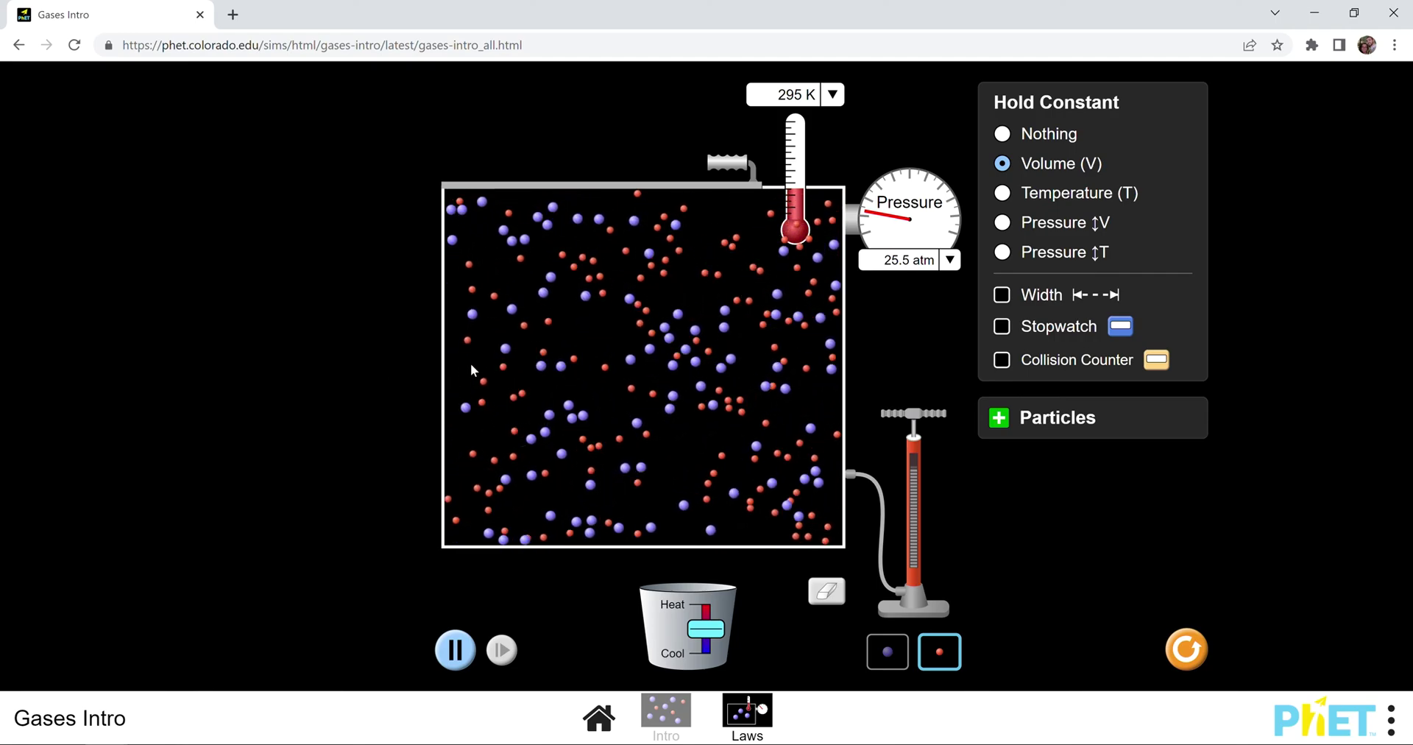
- Hold temperature, then pressure constant (volume varies), and heat the gas so the box expands
{"action": "left_click", "coordinate": [1001, 192]}
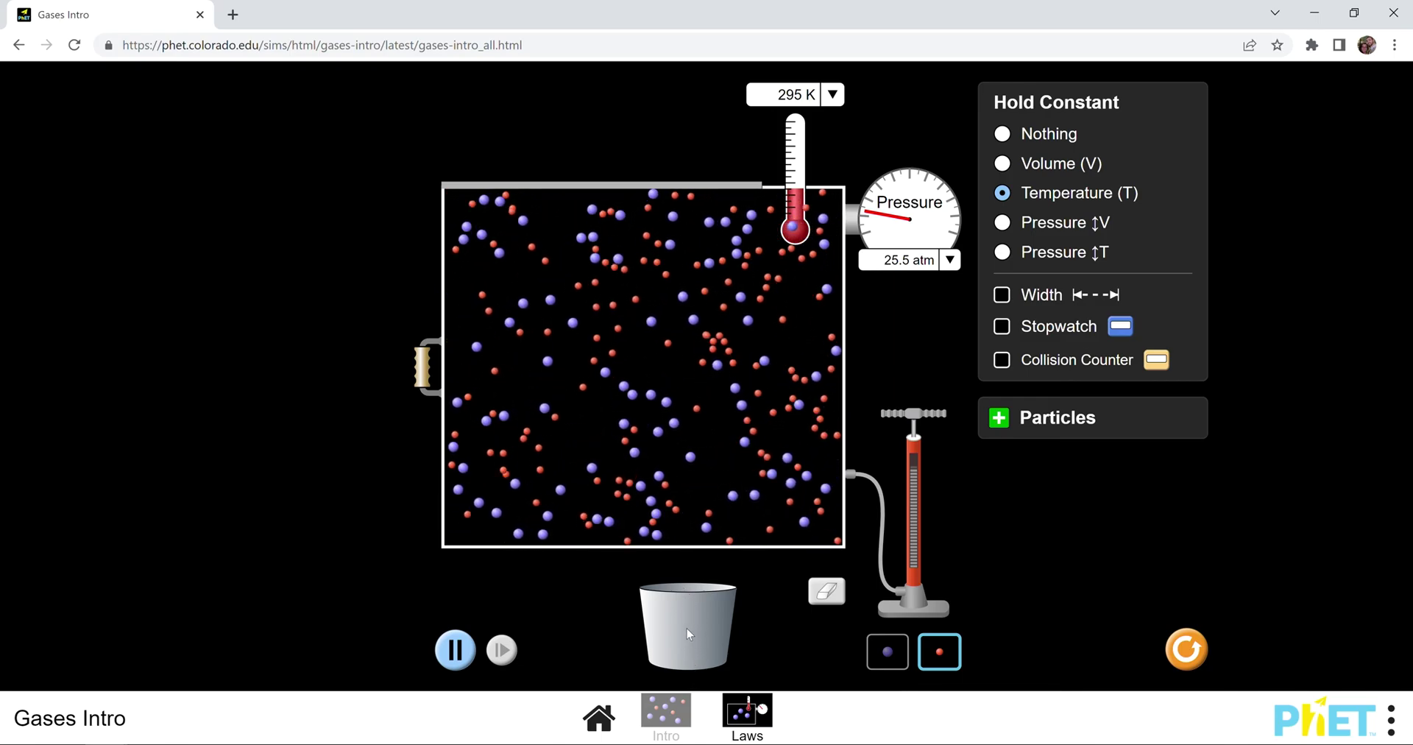
{"action": "left_click", "coordinate": [1004, 223]}
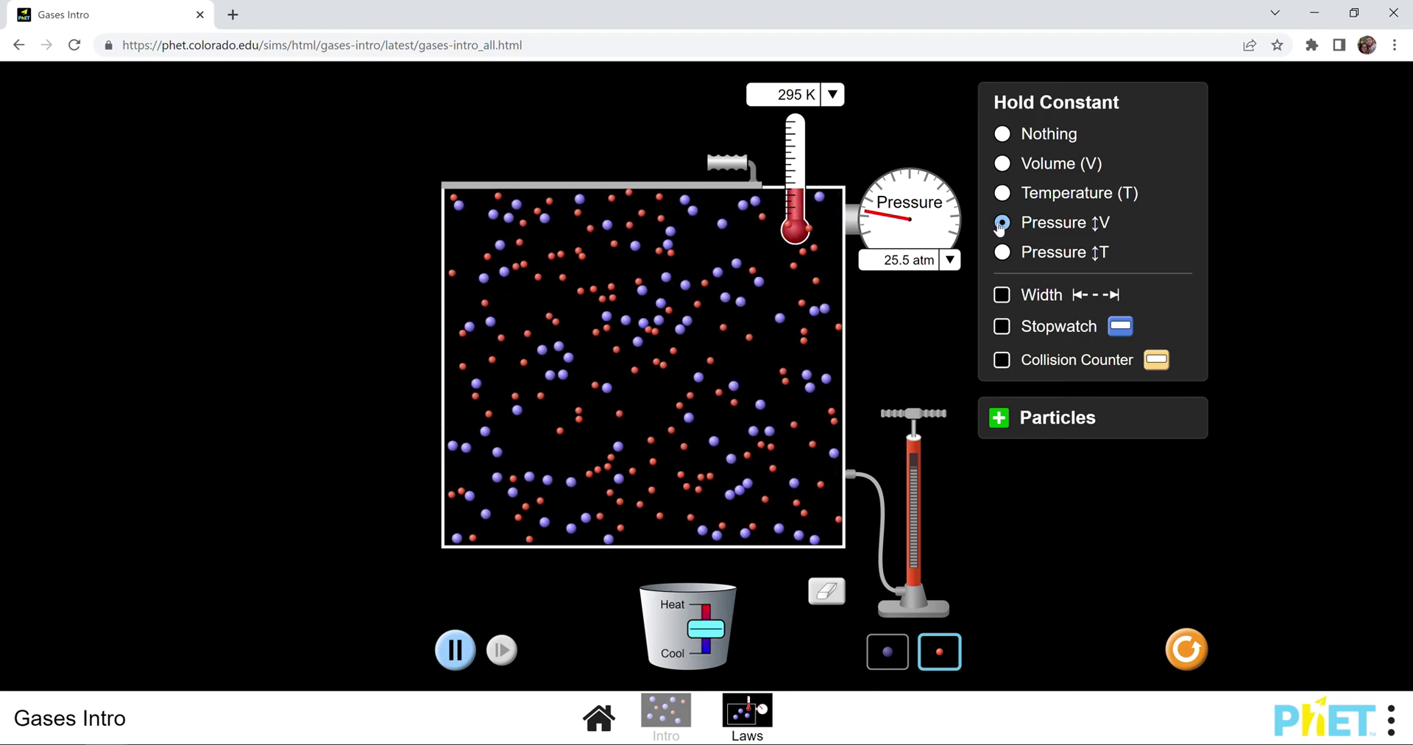
{"action": "left_click_drag", "start_coordinate": [718, 639], "coordinate": [715, 679]}
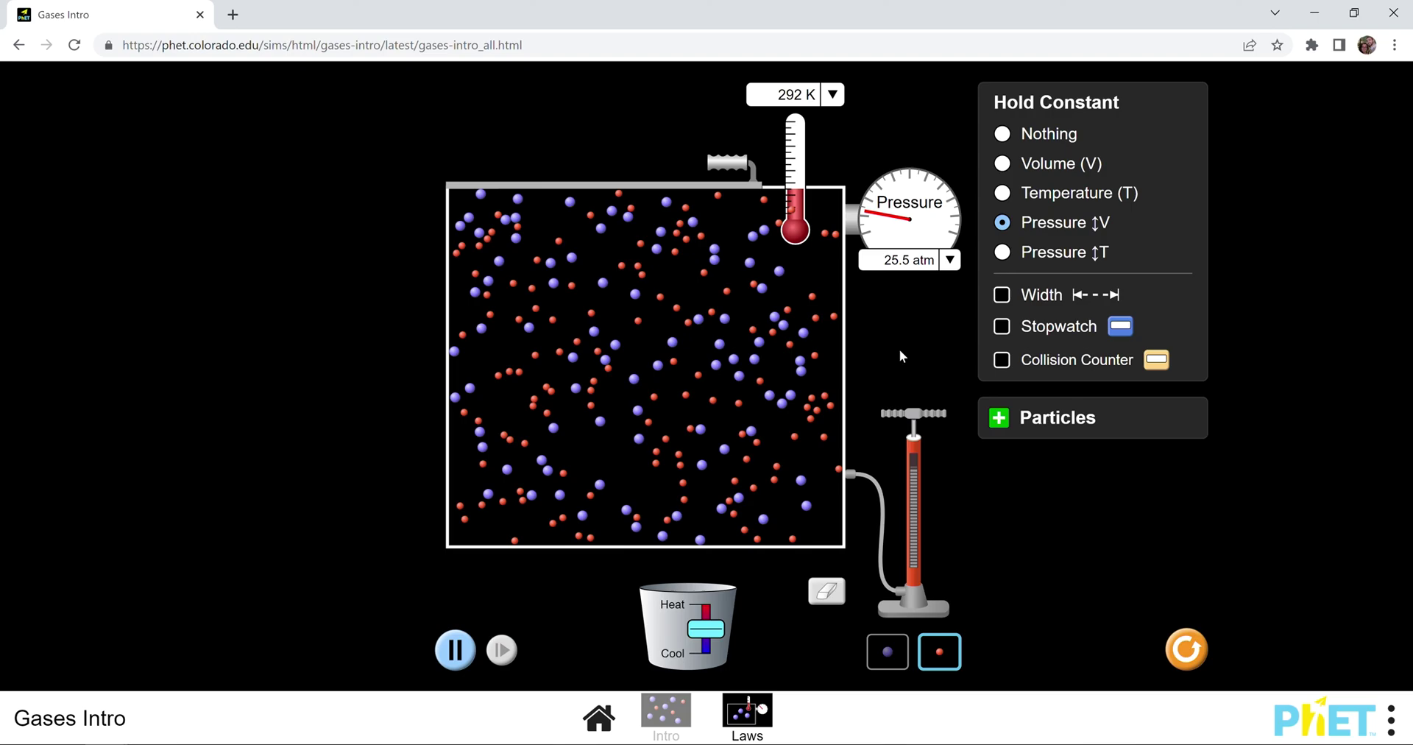
- Hold pressure constant via temperature, then push the left wall in and widen it to 15.0 nm
{"action": "left_click", "coordinate": [1004, 253]}
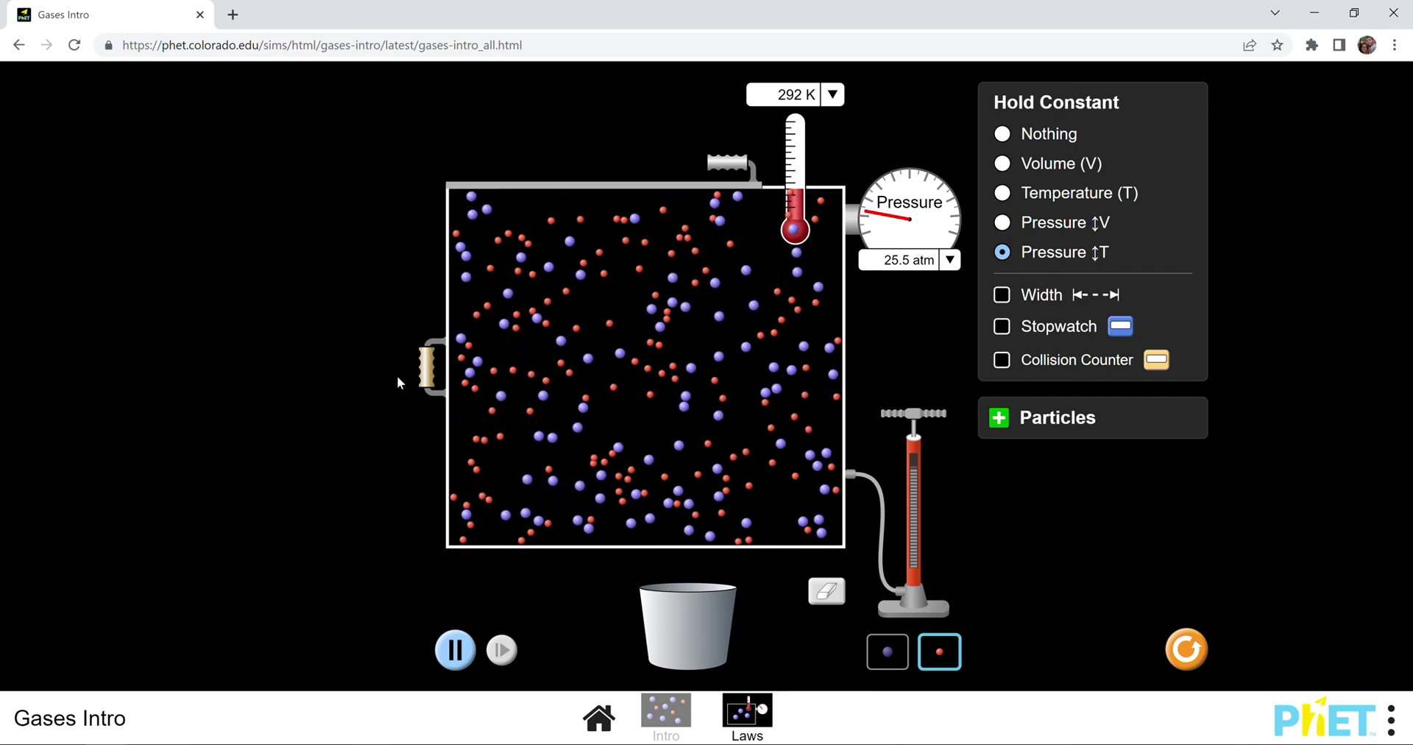
{"action": "left_click_drag", "start_coordinate": [426, 367], "coordinate": [151, 362]}
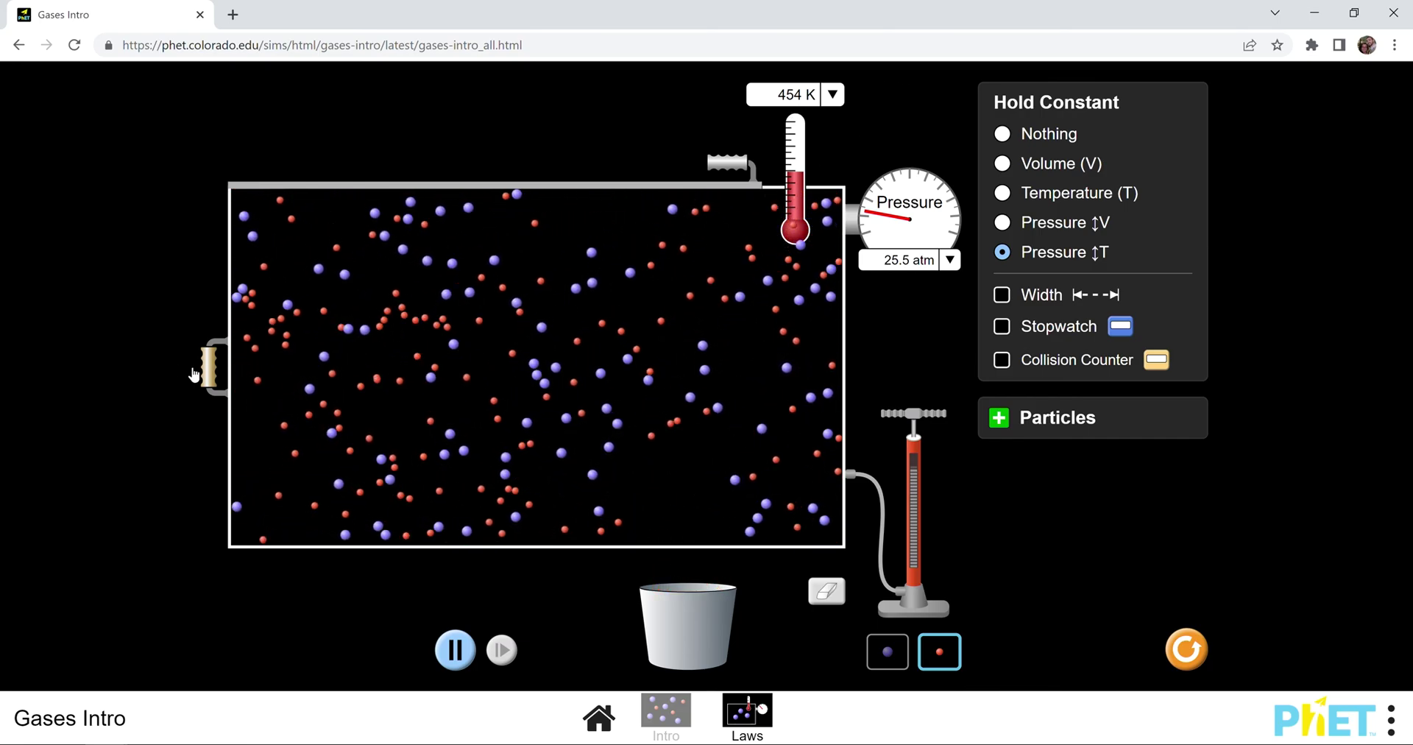
{"action": "left_click_drag", "start_coordinate": [209, 366], "coordinate": [555, 379]}
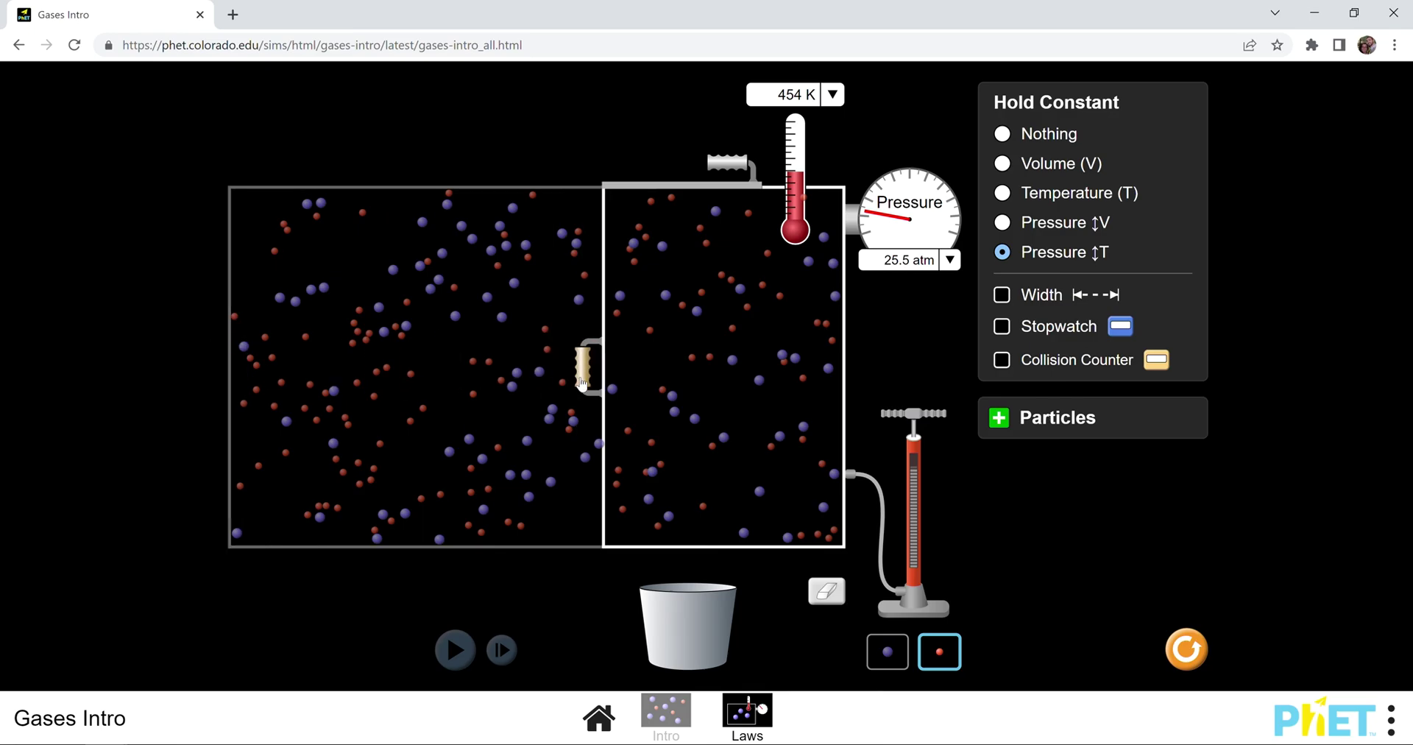
{"action": "left_click_drag", "start_coordinate": [671, 391], "coordinate": [673, 383]}
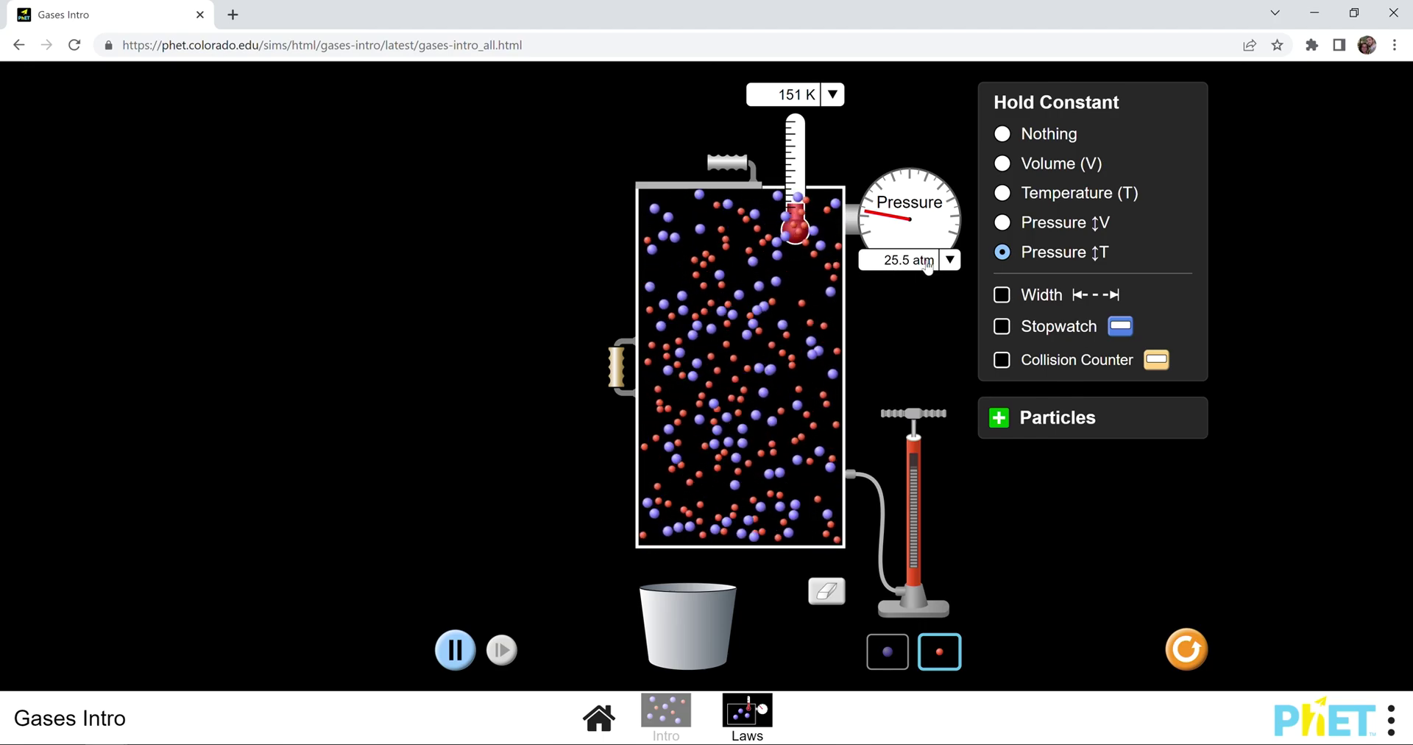
{"action": "left_click_drag", "start_coordinate": [616, 365], "coordinate": [193, 371]}
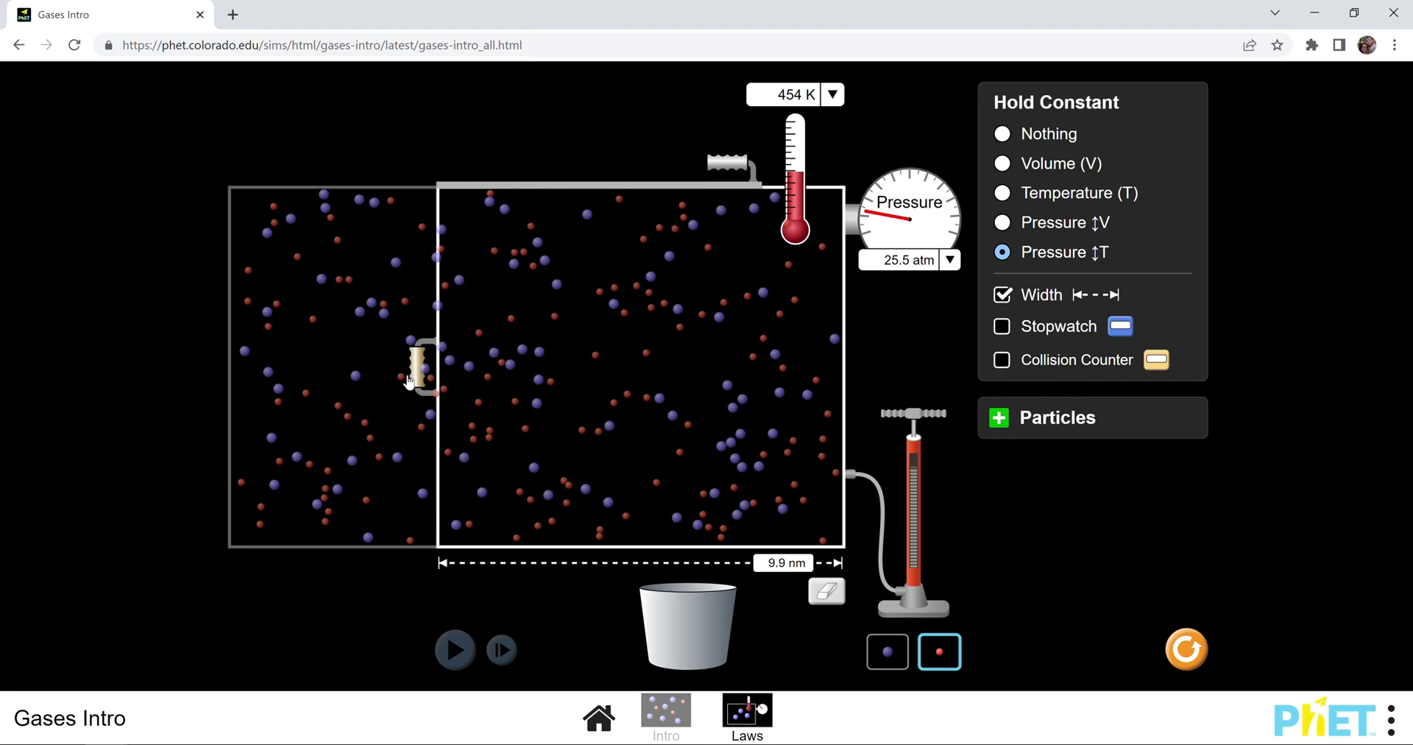
- Show the stopwatch and wall collision counter, placing them side by side at the top-left
{"action": "left_click", "coordinate": [1002, 327]}
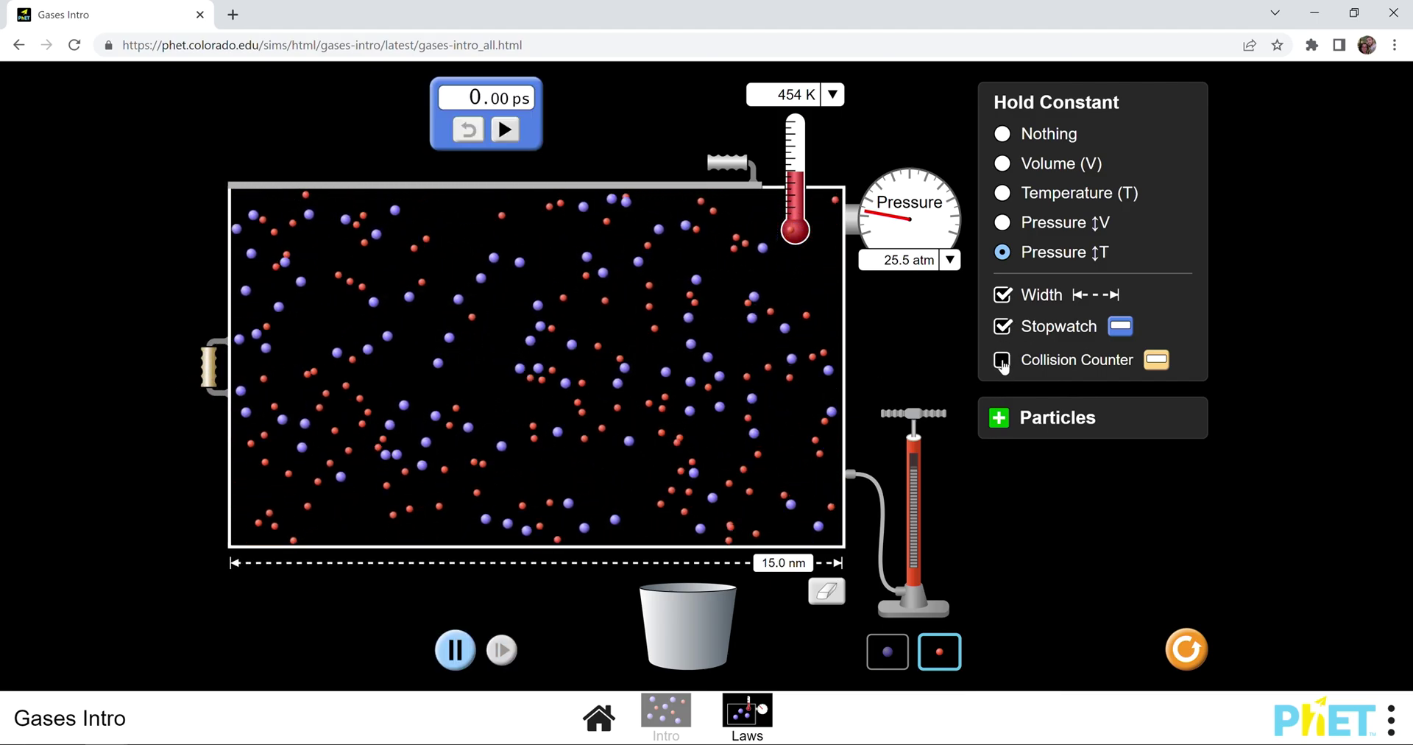
{"action": "left_click", "coordinate": [1002, 361]}
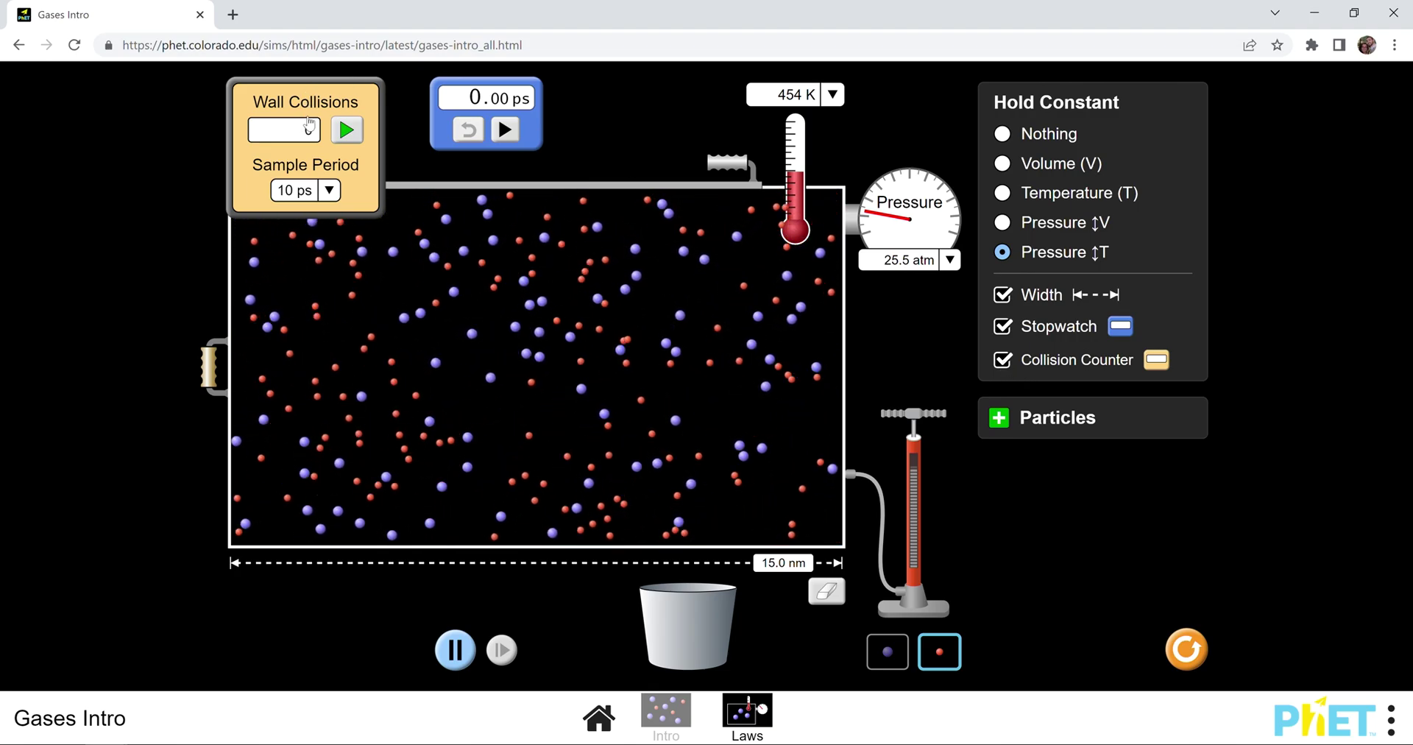
{"action": "left_click_drag", "start_coordinate": [270, 88], "coordinate": [92, 94]}
{"action": "left_click_drag", "start_coordinate": [434, 99], "coordinate": [272, 107]}
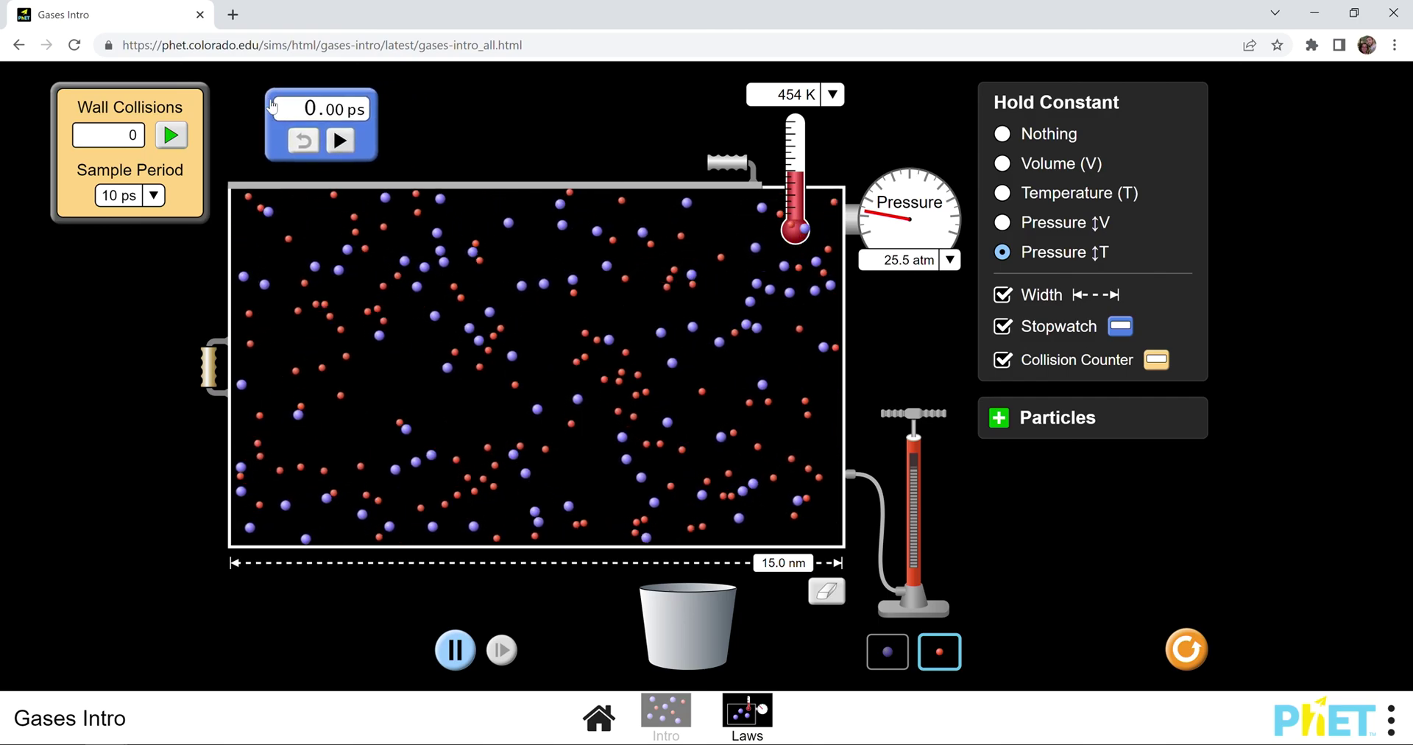